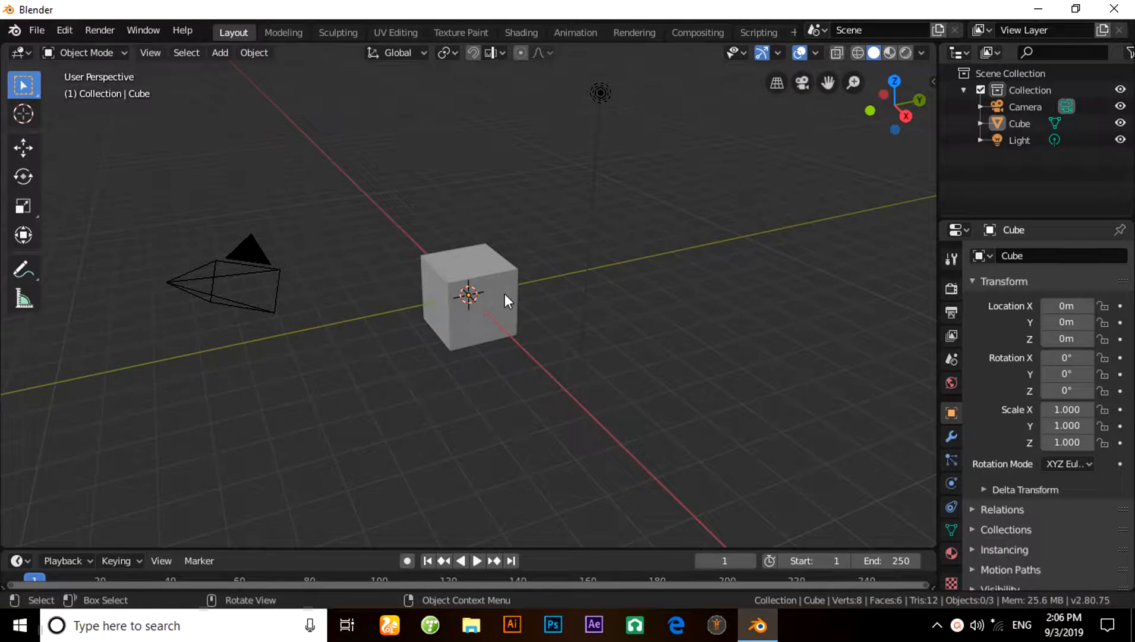
- Delete all default scene objects: the camera, cube and light
{"action": "key", "text": "a"}
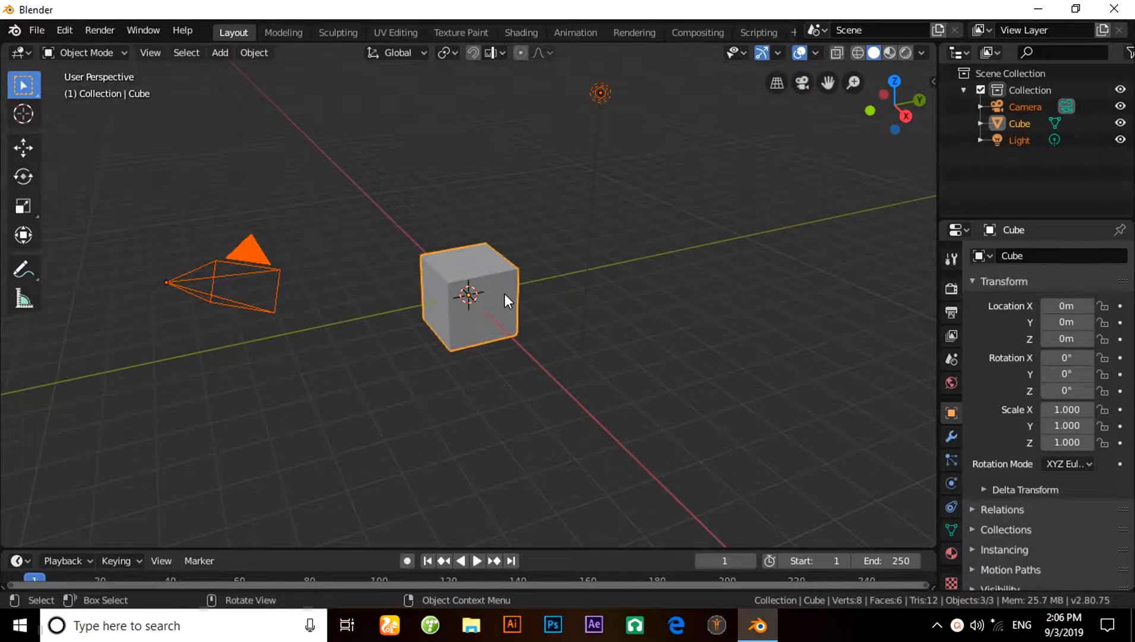
{"action": "key", "text": "x"}
{"action": "left_click", "coordinate": [506, 294]}
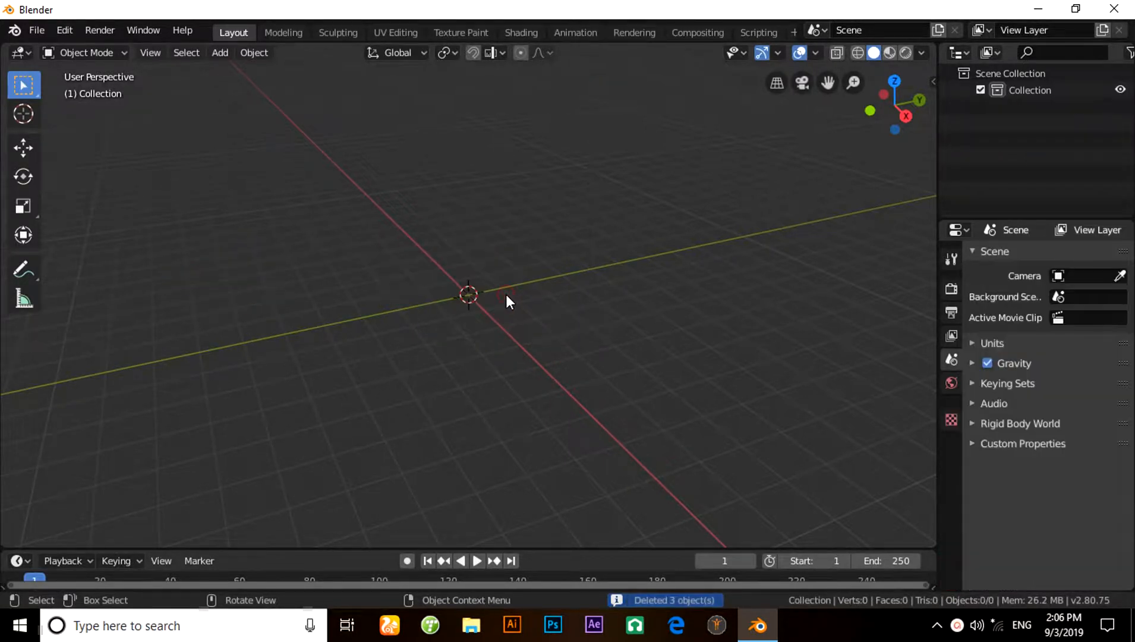
- Add a mesh cube at the origin and enter Edit Mode on it with nothing selected
{"action": "middle_click_drag", "start_coordinate": [505, 294], "coordinate": [536, 310]}
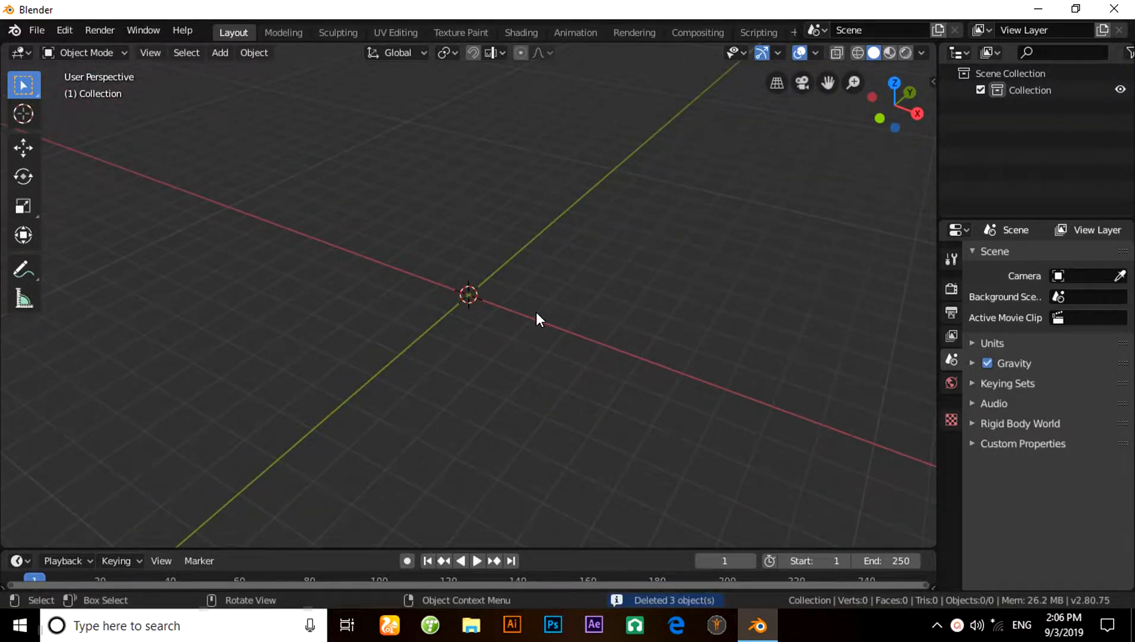
{"action": "left_click", "coordinate": [213, 55]}
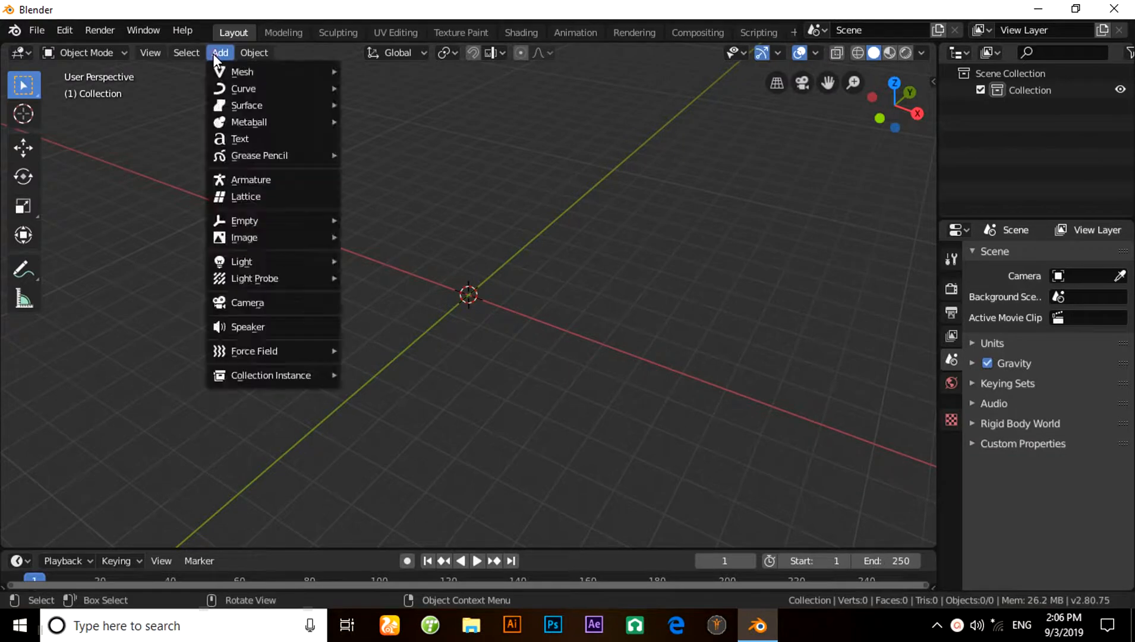
{"action": "mouse_move", "coordinate": [225, 69]}
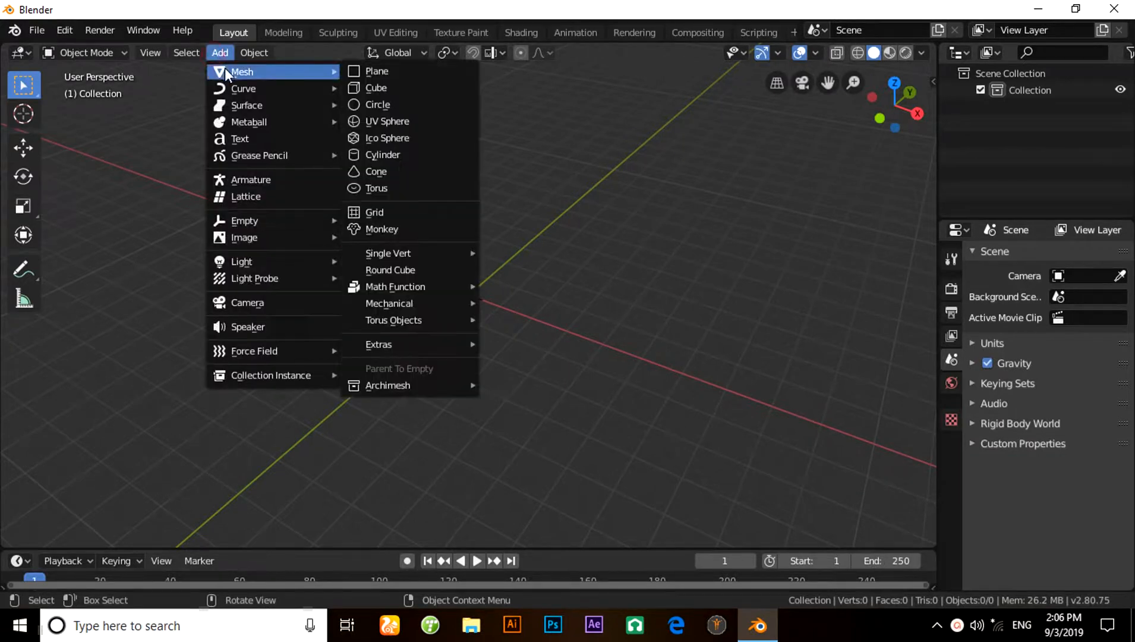
{"action": "left_click", "coordinate": [389, 88]}
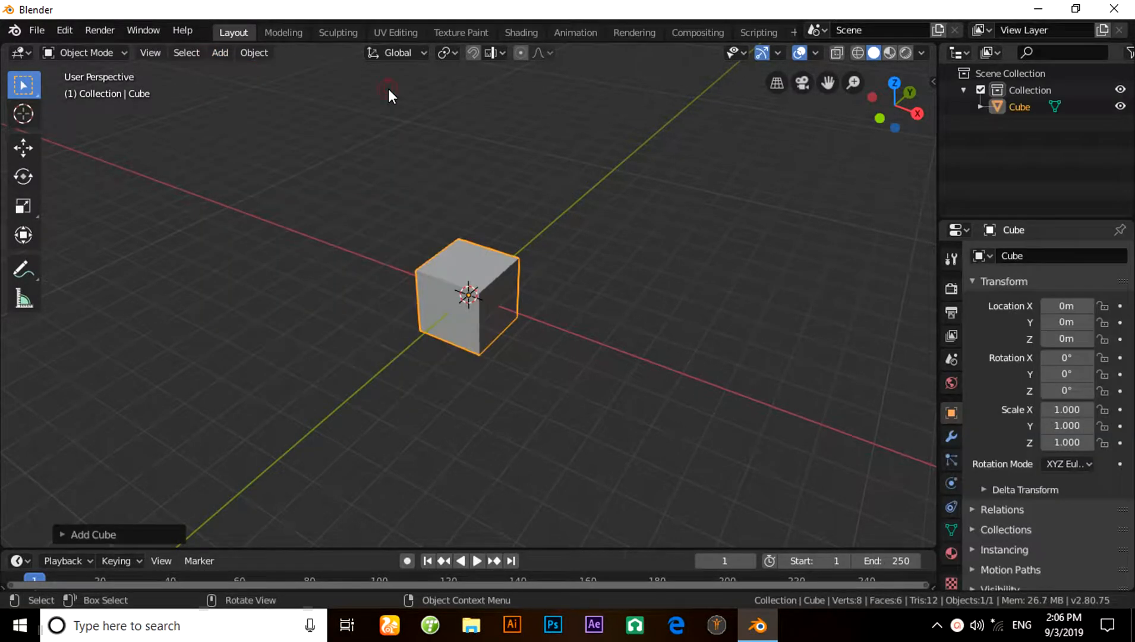
{"action": "left_click", "coordinate": [102, 53]}
{"action": "left_click", "coordinate": [116, 82]}
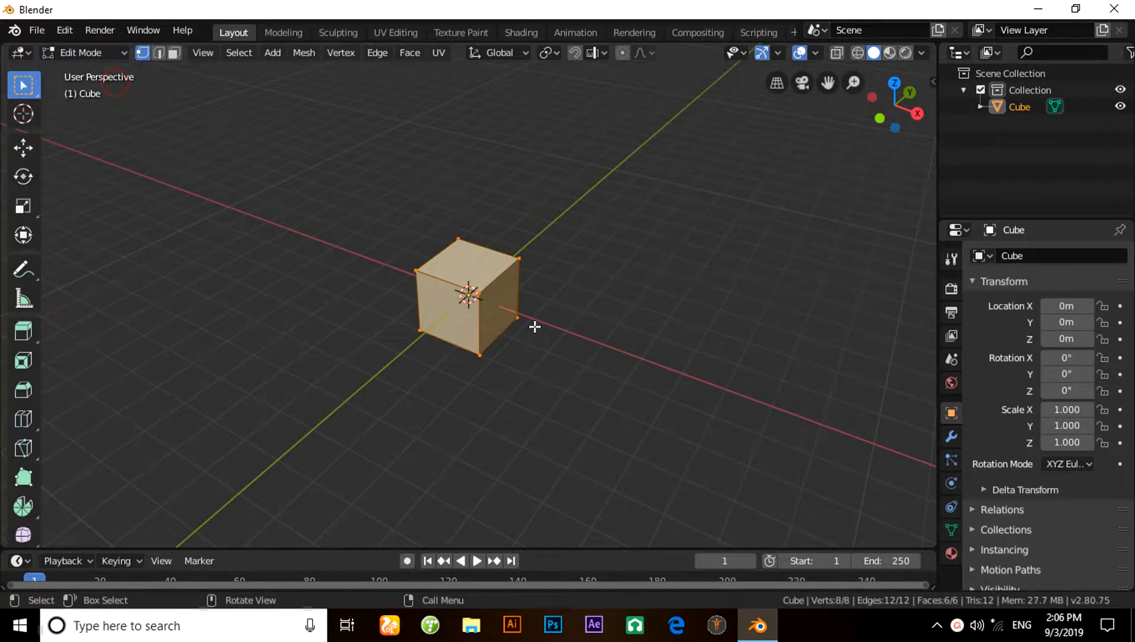
{"action": "left_click", "coordinate": [643, 330]}
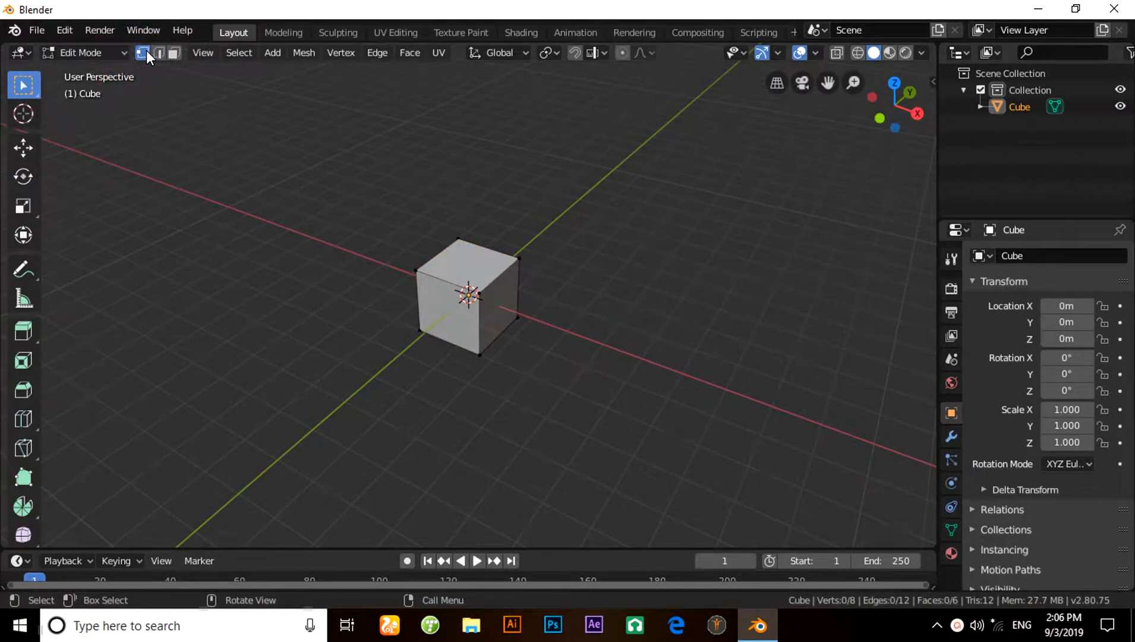
- Connect both pairs of opposite corner vertices on the cube's -Y side face to form crossed diagonal edges
{"action": "middle_click_drag", "start_coordinate": [501, 317], "coordinate": [512, 307]}
{"action": "scroll", "coordinate": [513, 307], "scroll_direction": "up", "scroll_amount": 1}
{"action": "scroll", "coordinate": [514, 307], "scroll_direction": "up", "scroll_amount": 1}
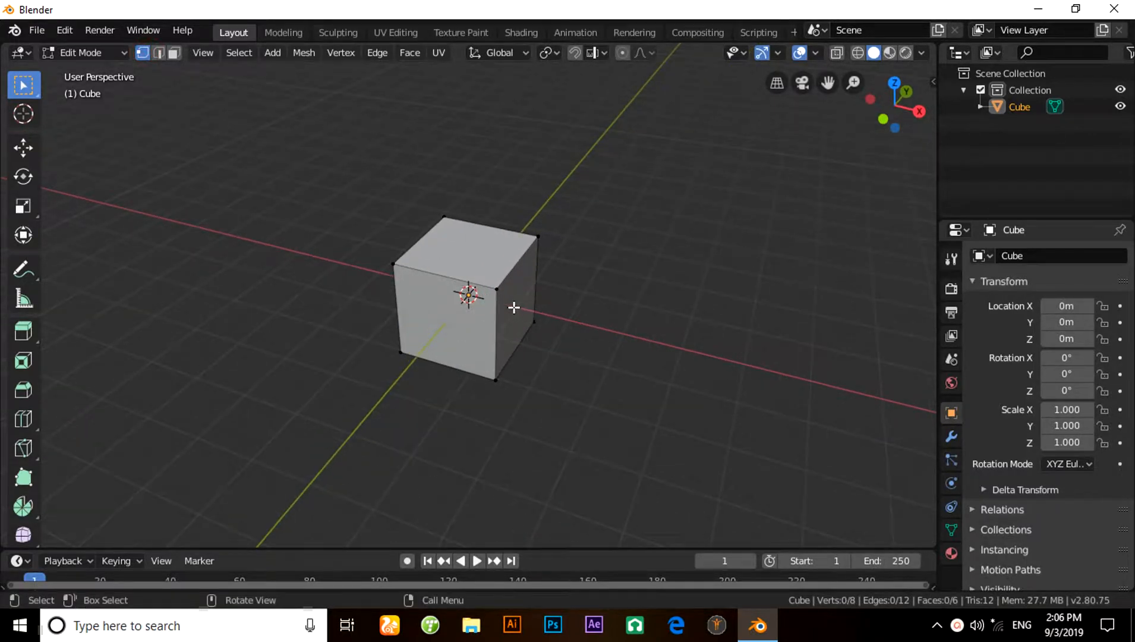
{"action": "left_click", "coordinate": [401, 269]}
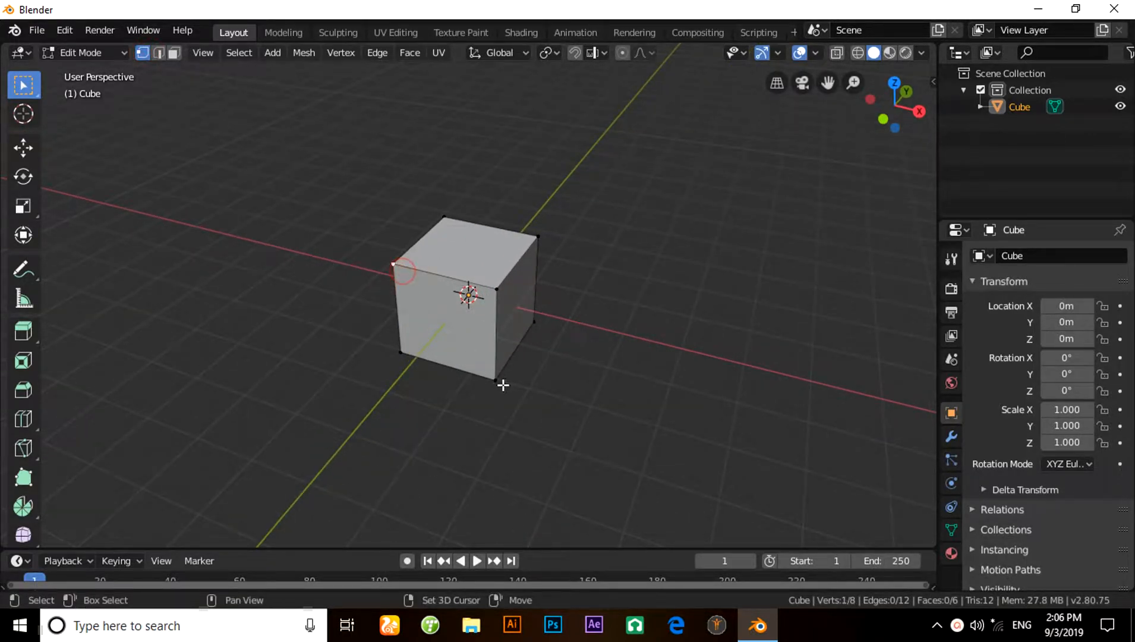
{"action": "left_click", "coordinate": [497, 379], "text": "shift"}
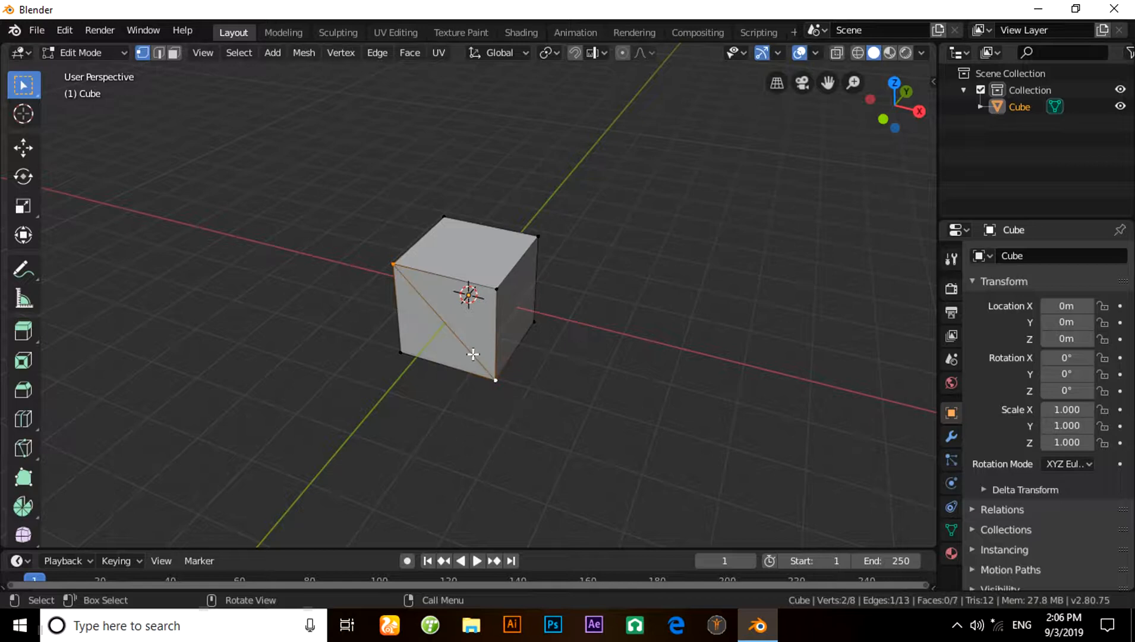
{"action": "left_click", "coordinate": [495, 290]}
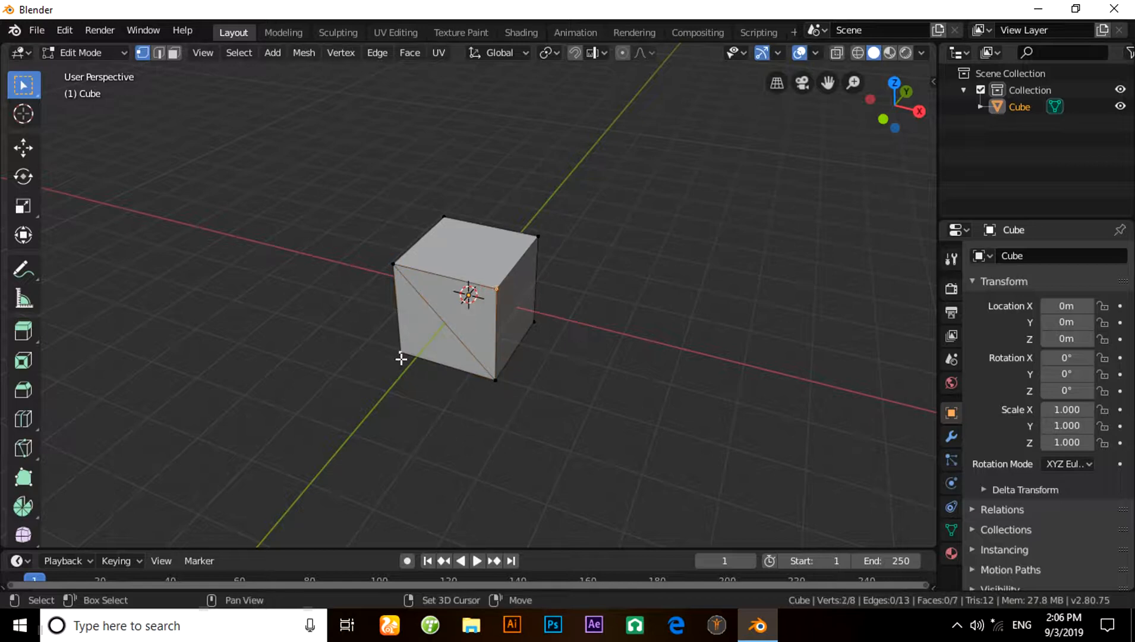
{"action": "key", "text": "j"}
- Try to connect two opposite corners of the +X side face while the previously joined vertices are still selected
{"action": "middle_click_drag", "start_coordinate": [606, 378], "coordinate": [490, 335]}
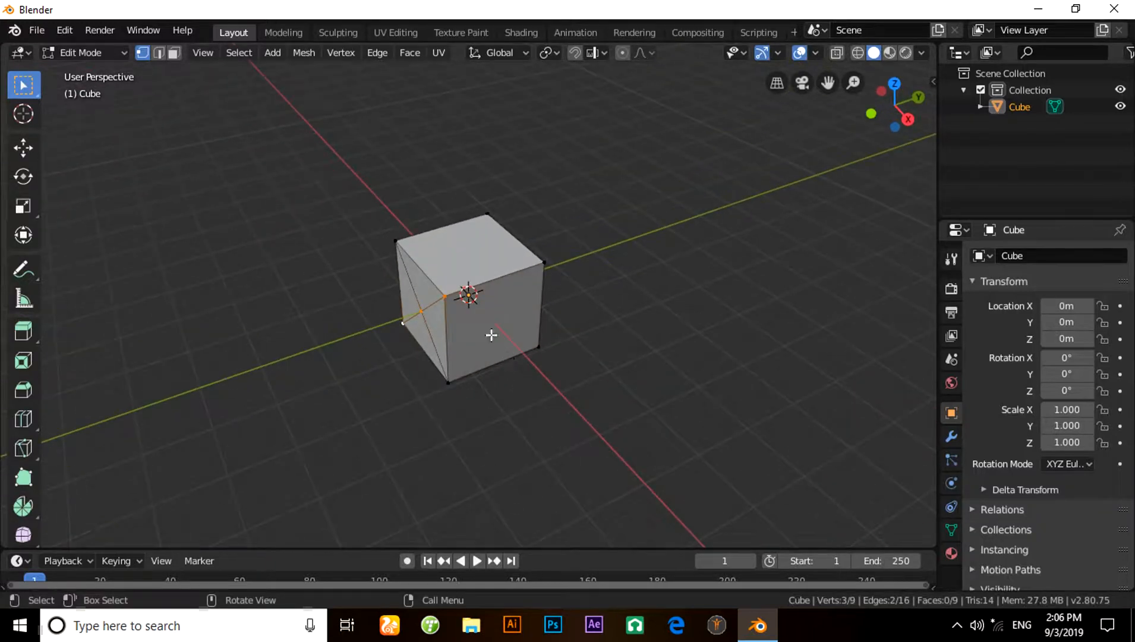
{"action": "left_click", "coordinate": [463, 300], "text": "shift"}
{"action": "left_click", "coordinate": [542, 338], "text": "shift"}
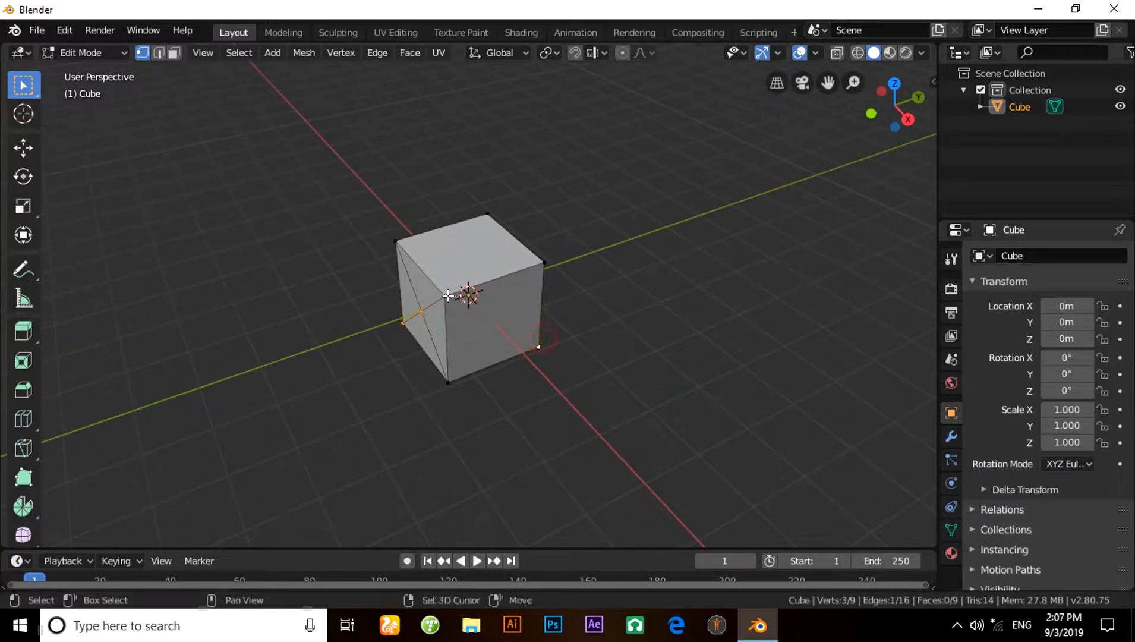
{"action": "left_click", "coordinate": [447, 295], "text": "shift"}
{"action": "key", "text": "j"}
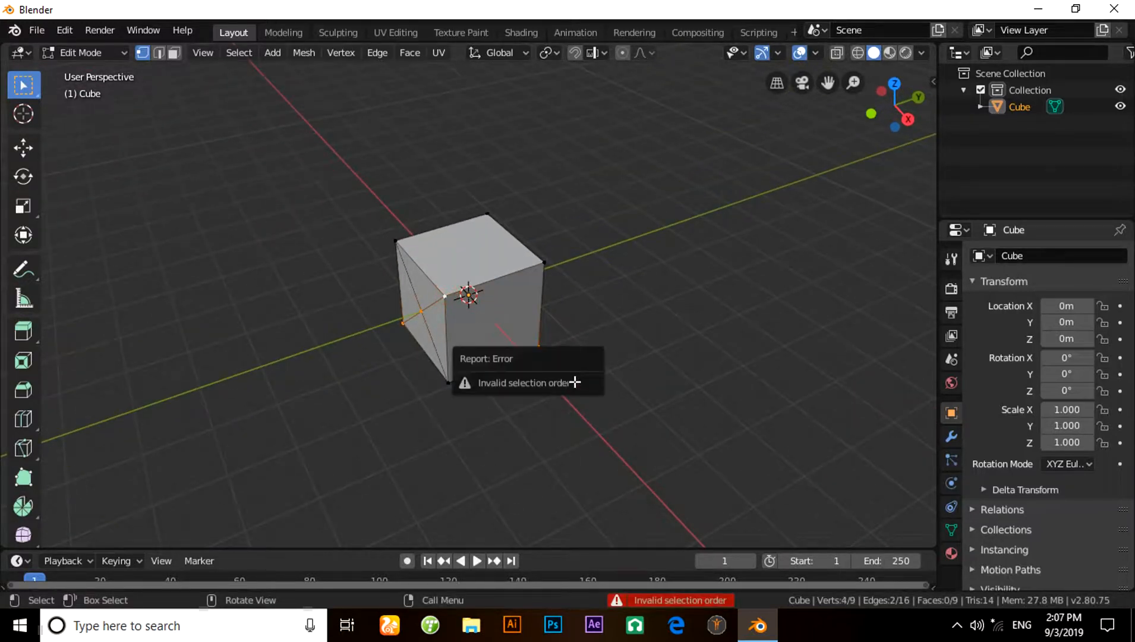
{"action": "left_click", "coordinate": [733, 364]}
- Connect both pairs of opposite corner vertices on the cube's +X side face to form crossed diagonals
{"action": "left_click", "coordinate": [452, 302], "text": "shift"}
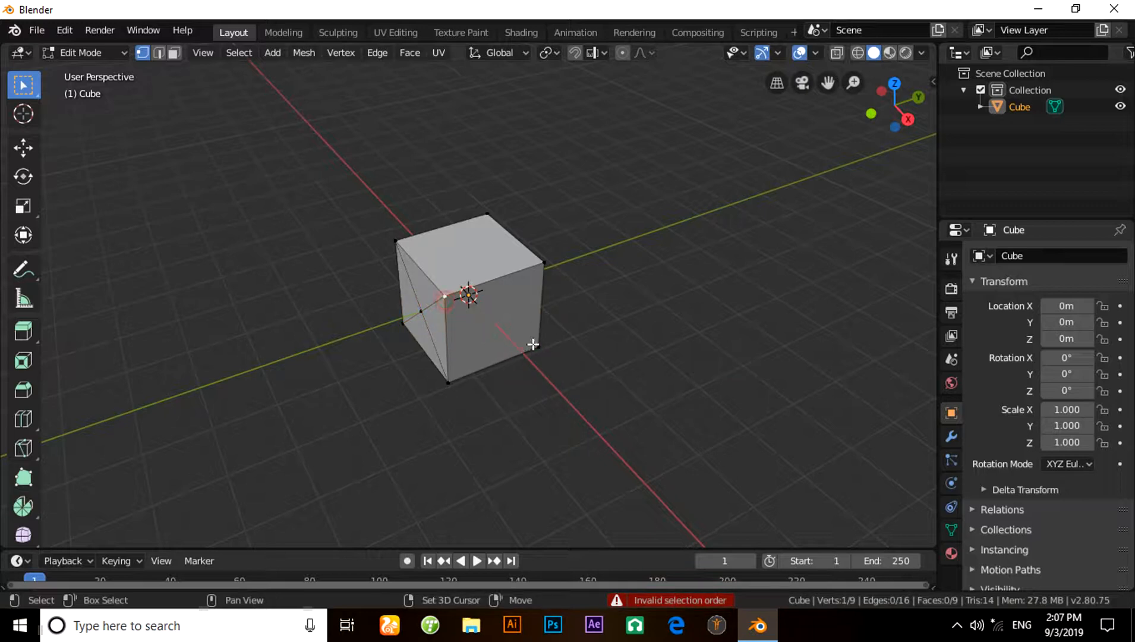
{"action": "left_click", "coordinate": [534, 344], "text": "shift"}
{"action": "key", "text": "j"}
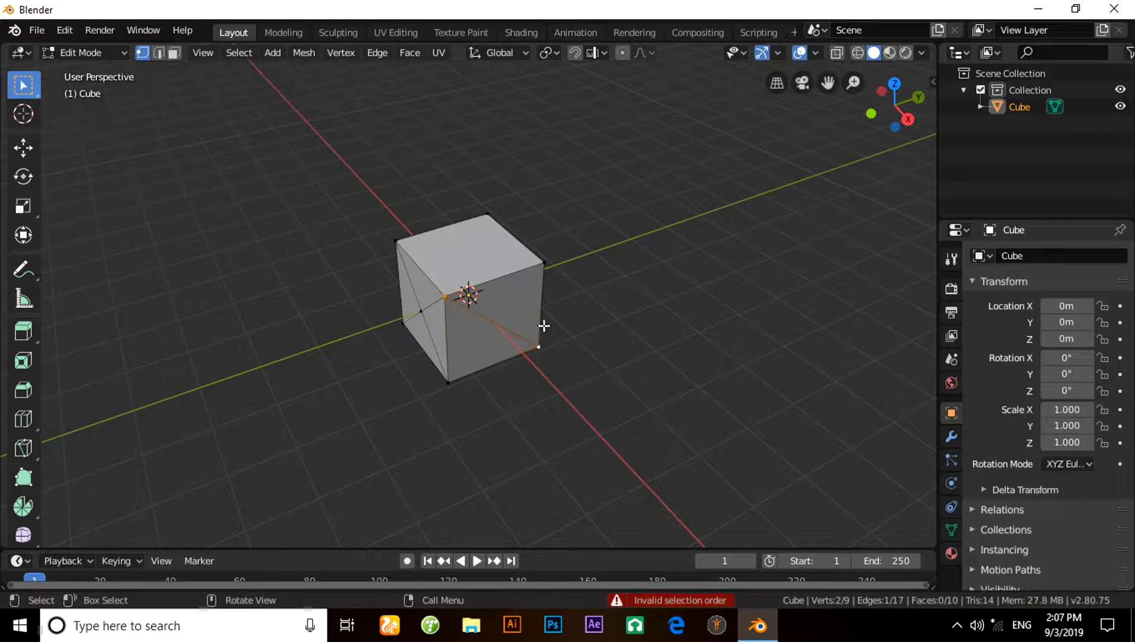
{"action": "left_click", "coordinate": [542, 271]}
{"action": "left_click", "coordinate": [473, 347], "text": "shift"}
{"action": "key", "text": "j"}
- Add crossed diagonal edges to the cube's +Y side face by joining both pairs of opposite corner vertices
{"action": "middle_click_drag", "start_coordinate": [517, 394], "coordinate": [337, 359]}
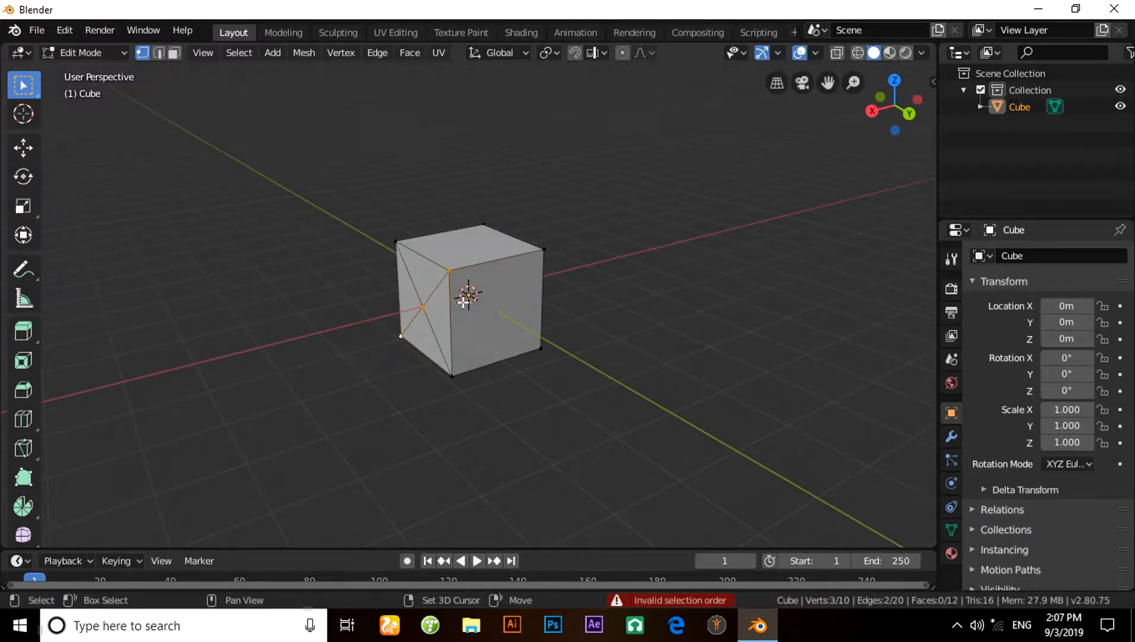
{"action": "left_click", "coordinate": [473, 276]}
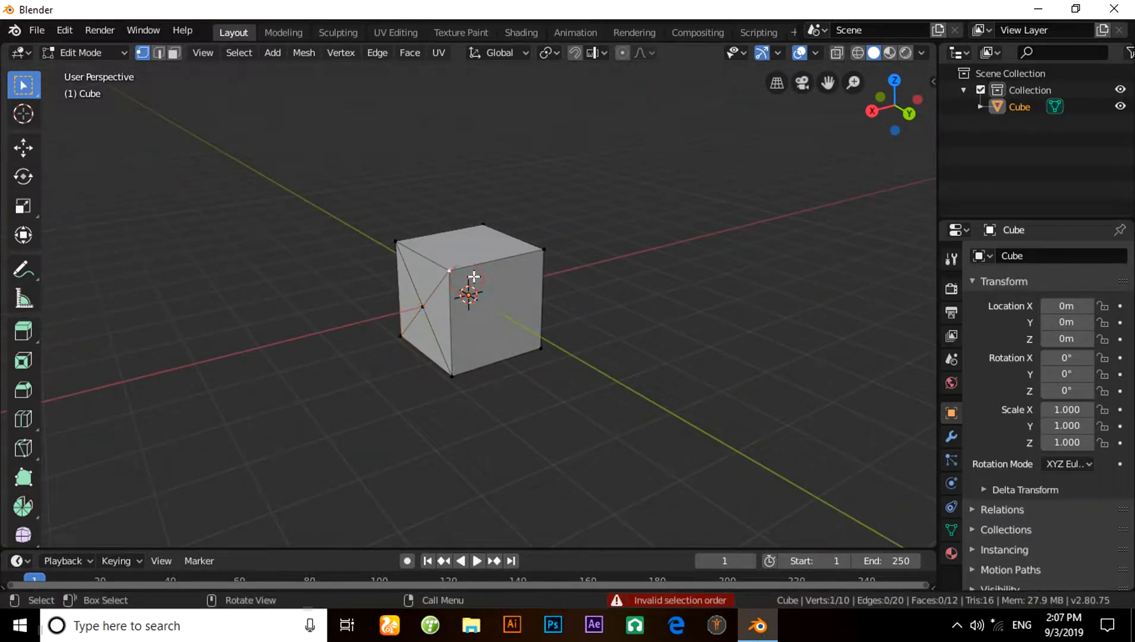
{"action": "left_click", "coordinate": [547, 334], "text": "shift"}
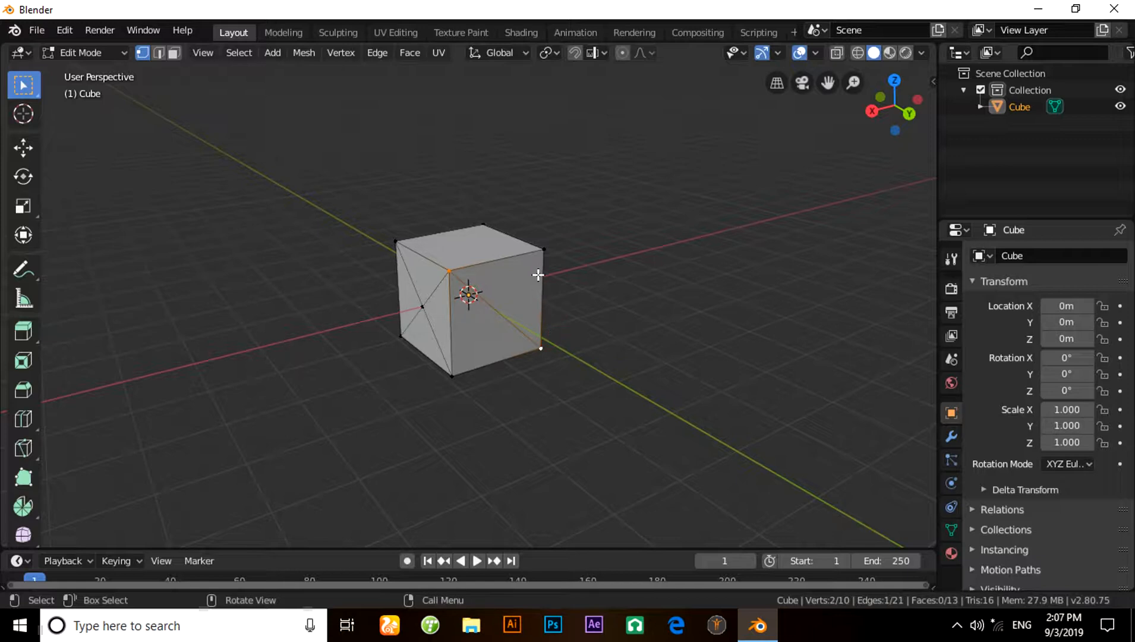
{"action": "left_click", "coordinate": [539, 253]}
{"action": "left_click", "coordinate": [470, 356], "text": "shift"}
{"action": "key", "text": "j"}
- Join both pairs of opposite corner vertices on the cube's -X side face to form crossed diagonals
{"action": "middle_click_drag", "start_coordinate": [511, 378], "coordinate": [319, 358]}
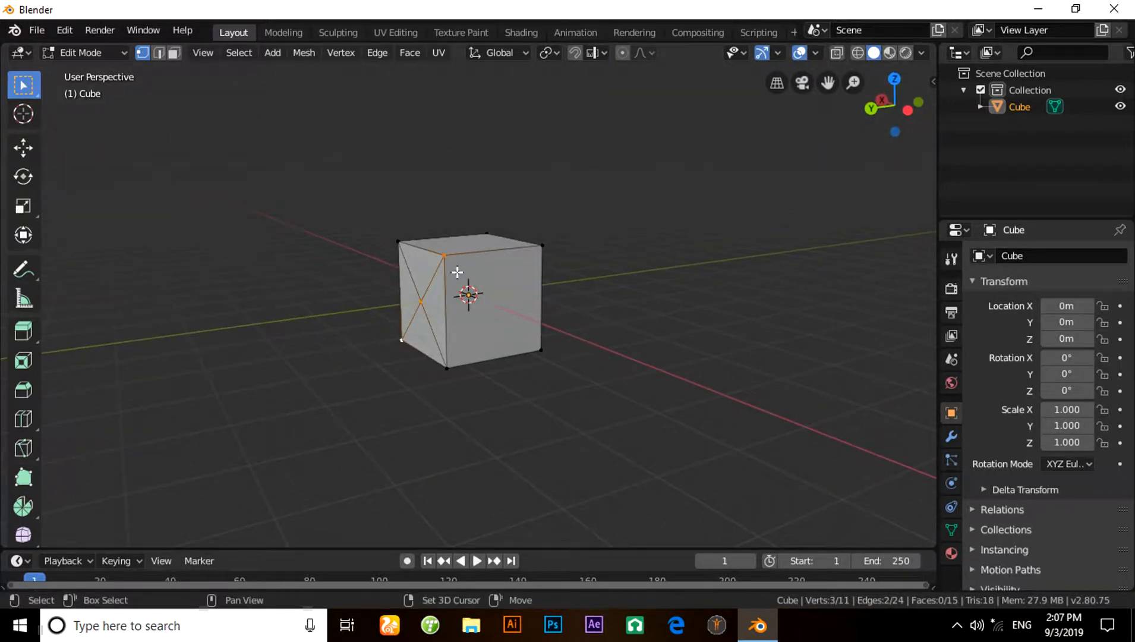
{"action": "left_click", "coordinate": [444, 256]}
{"action": "left_click", "coordinate": [542, 330], "text": "shift"}
{"action": "key", "text": "j"}
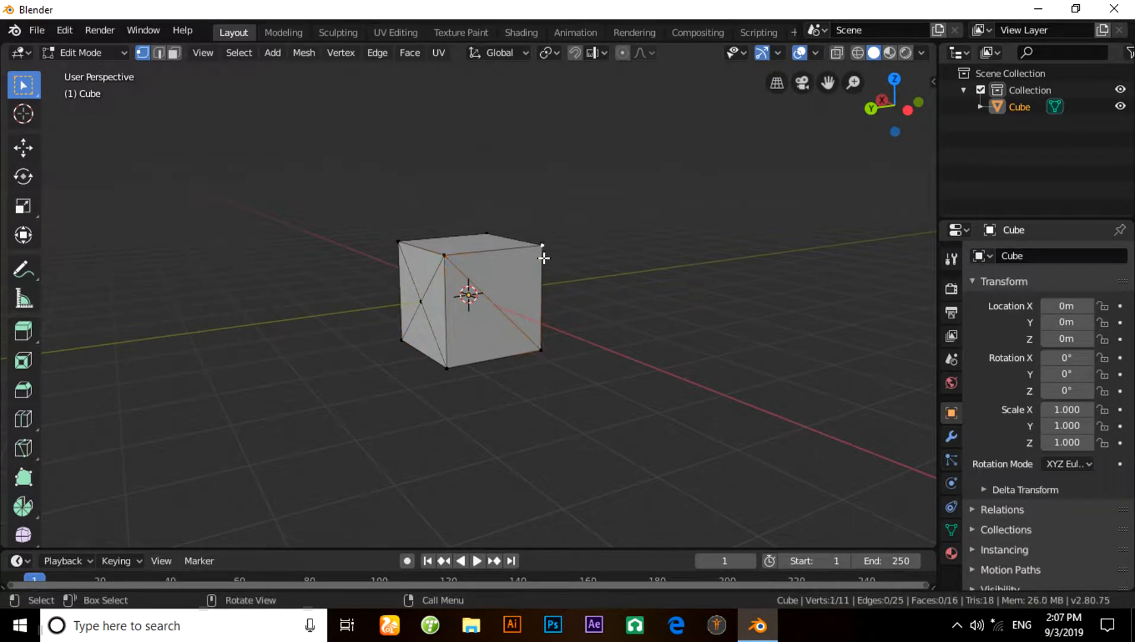
{"action": "left_click", "coordinate": [478, 357], "text": "shift"}
{"action": "key", "text": "j"}
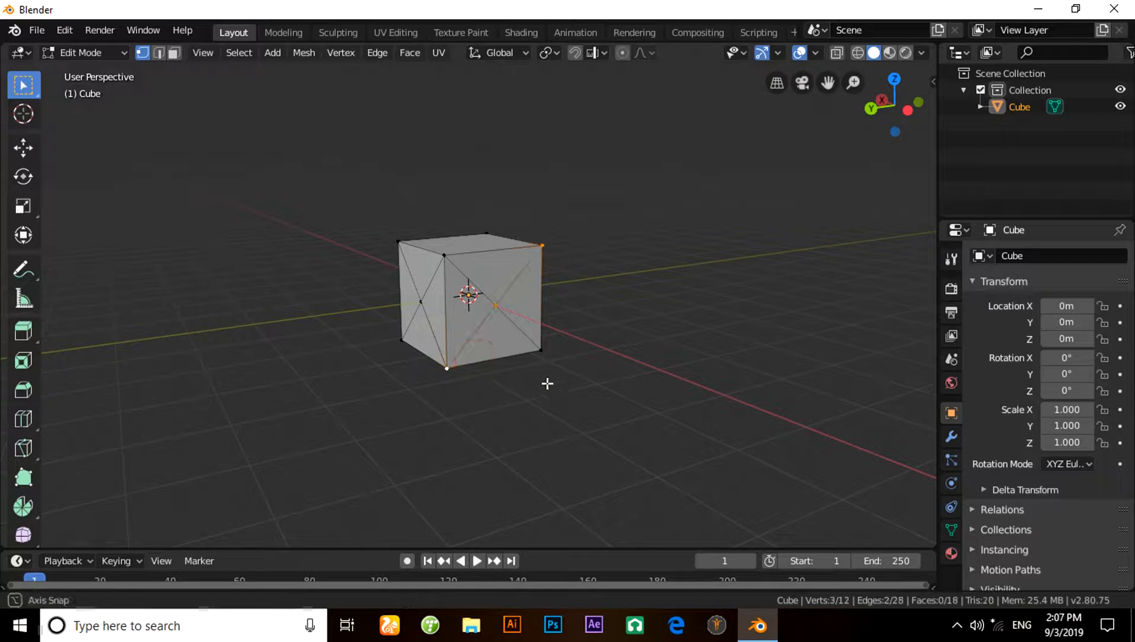
- Select all of the cube's faces in face selection mode and delete only the faces, keeping the edges
{"action": "middle_click_drag", "start_coordinate": [547, 382], "coordinate": [463, 433]}
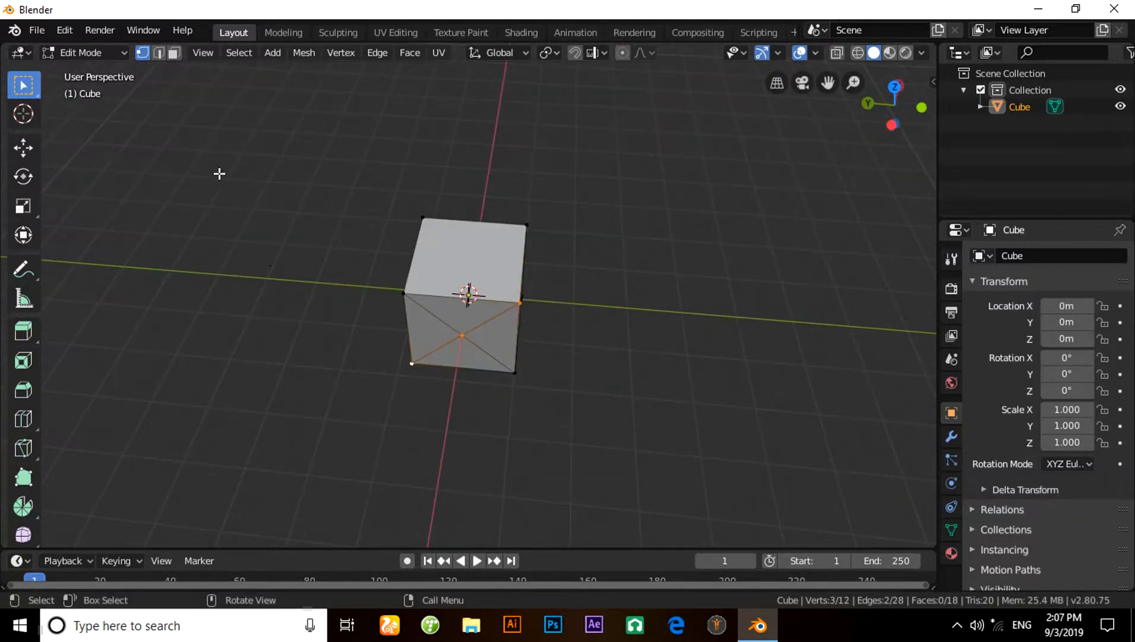
{"action": "left_click", "coordinate": [178, 54]}
{"action": "key", "text": "a"}
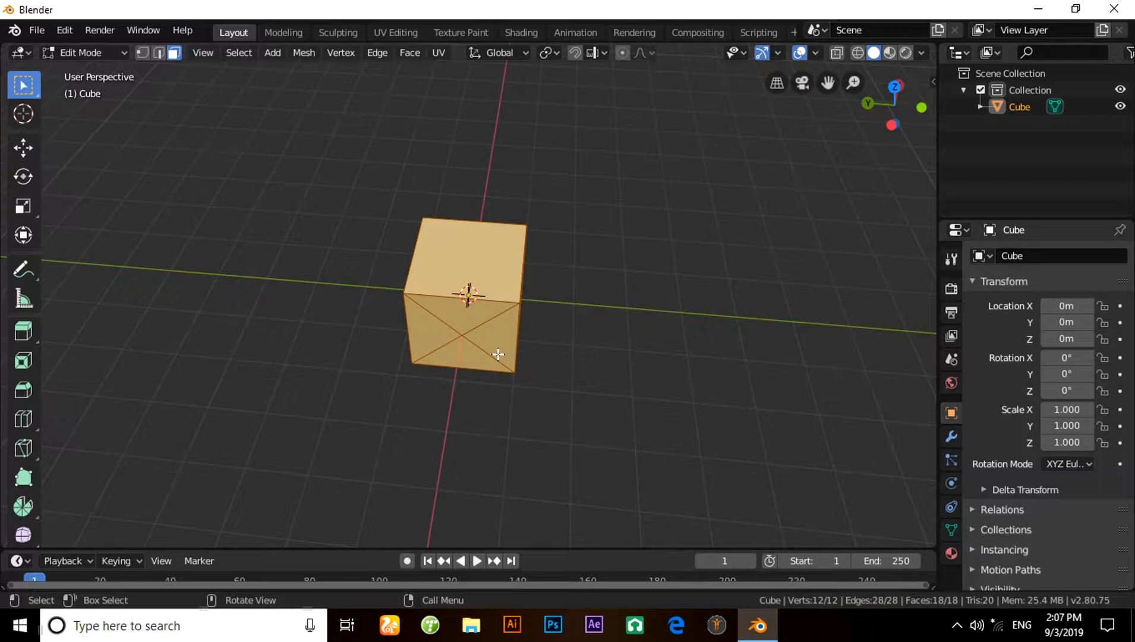
{"action": "key", "text": "x"}
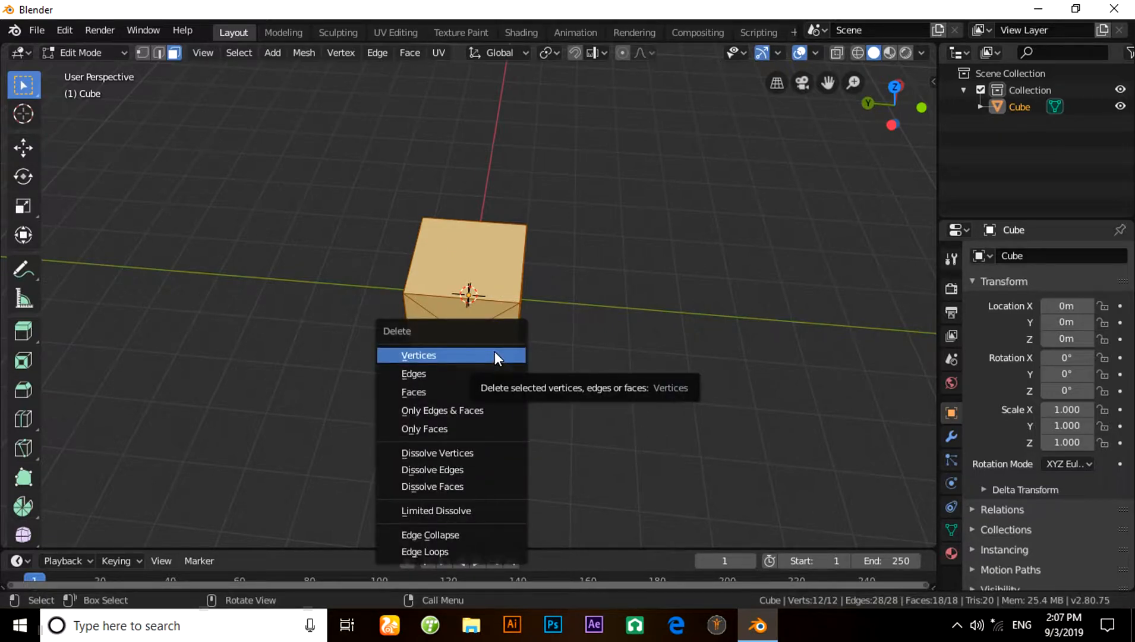
{"action": "left_click", "coordinate": [453, 427]}
- In vertex selection mode, extrude a vertex of the wireframe to a point near the centre of the -X side
{"action": "middle_click_drag", "start_coordinate": [655, 410], "coordinate": [207, 126]}
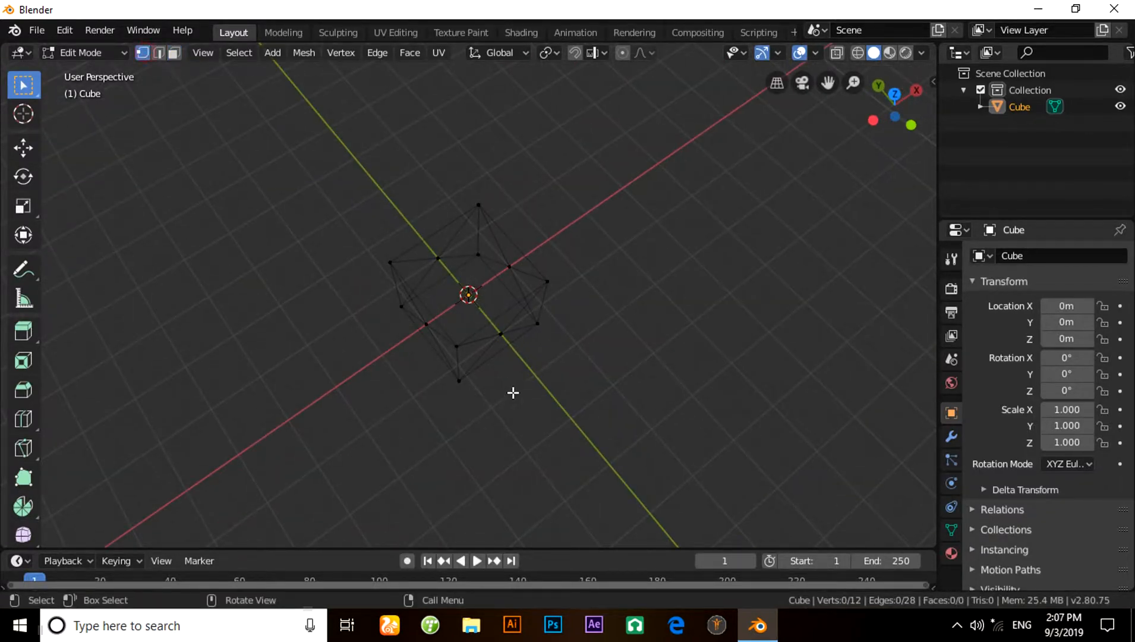
{"action": "middle_click_drag", "start_coordinate": [512, 392], "coordinate": [440, 245]}
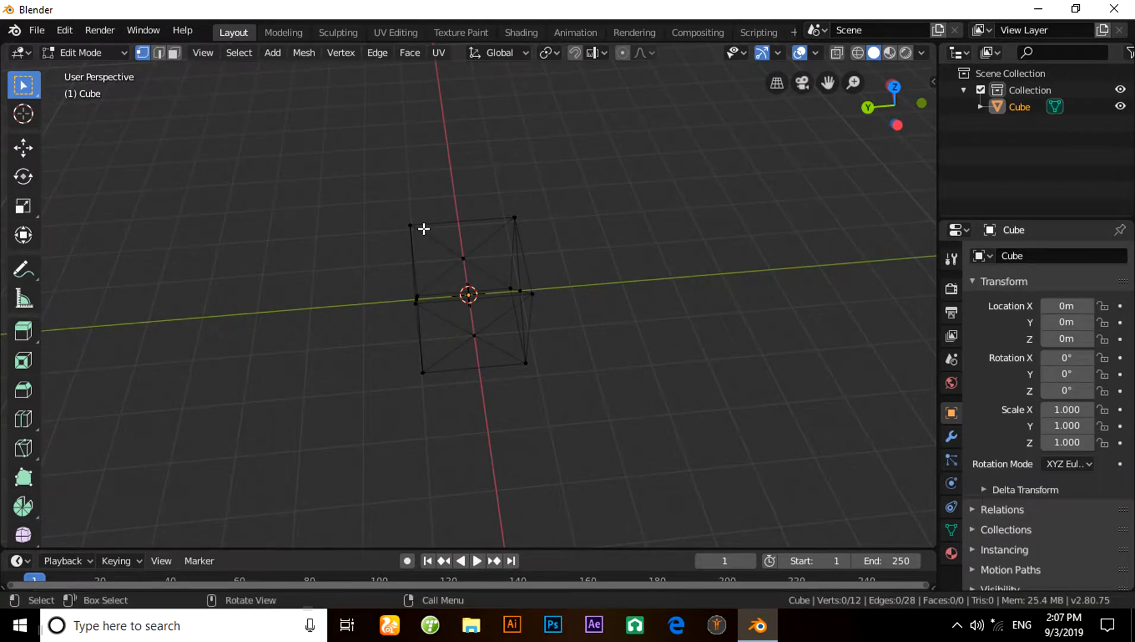
{"action": "left_click", "coordinate": [423, 228]}
{"action": "key", "text": "e"}
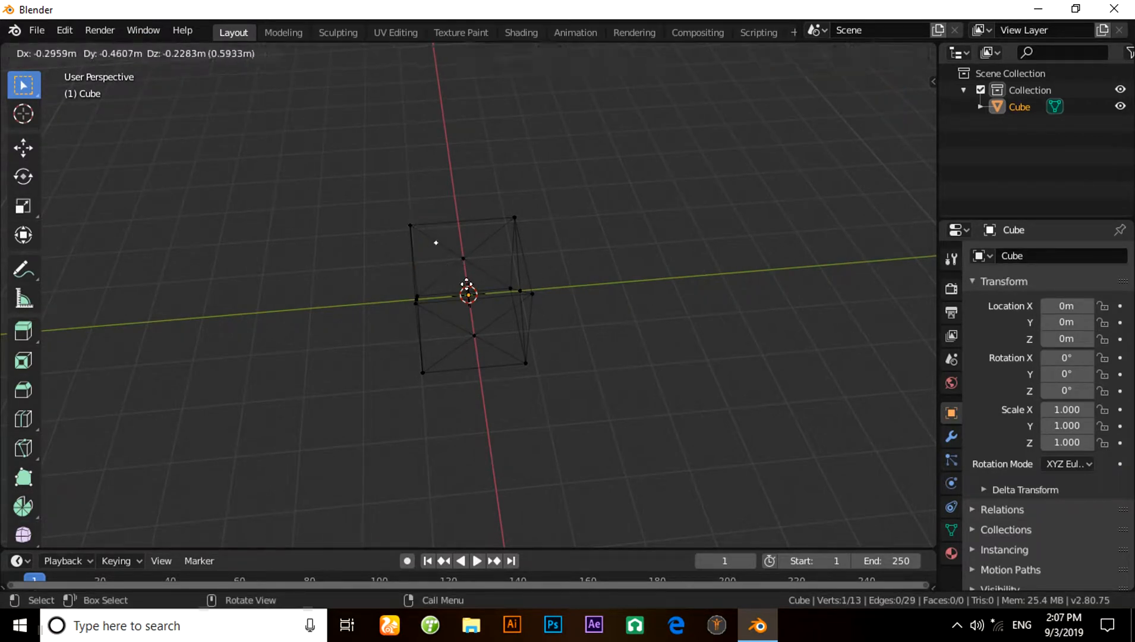
{"action": "left_click", "coordinate": [454, 256]}
- Extrude the selected vertex again, about 1.14 m into the interior of the wireframe cube
{"action": "middle_click_drag", "start_coordinate": [453, 256], "coordinate": [531, 337]}
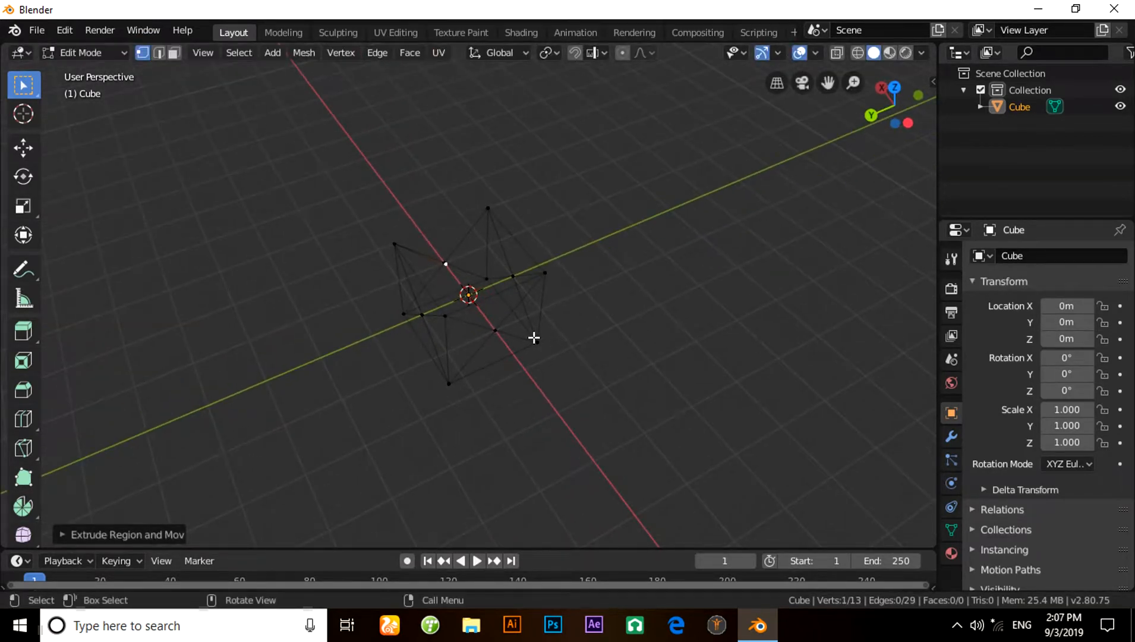
{"action": "right_click", "coordinate": [534, 338], "text": "ctrl"}
{"action": "key", "text": "e"}
{"action": "left_click", "coordinate": [537, 343]}
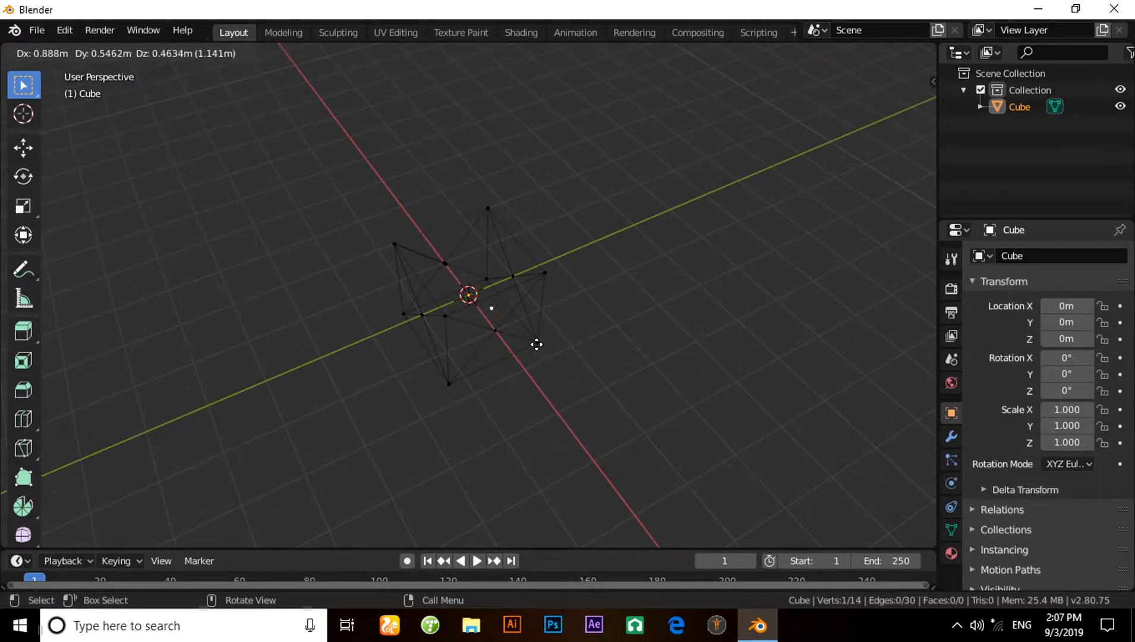
- Add the vertex near the -X side's centre to the selection and merge both vertices at their centre
{"action": "middle_click_drag", "start_coordinate": [570, 367], "coordinate": [606, 403]}
{"action": "middle_click_drag", "start_coordinate": [540, 416], "coordinate": [465, 314]}
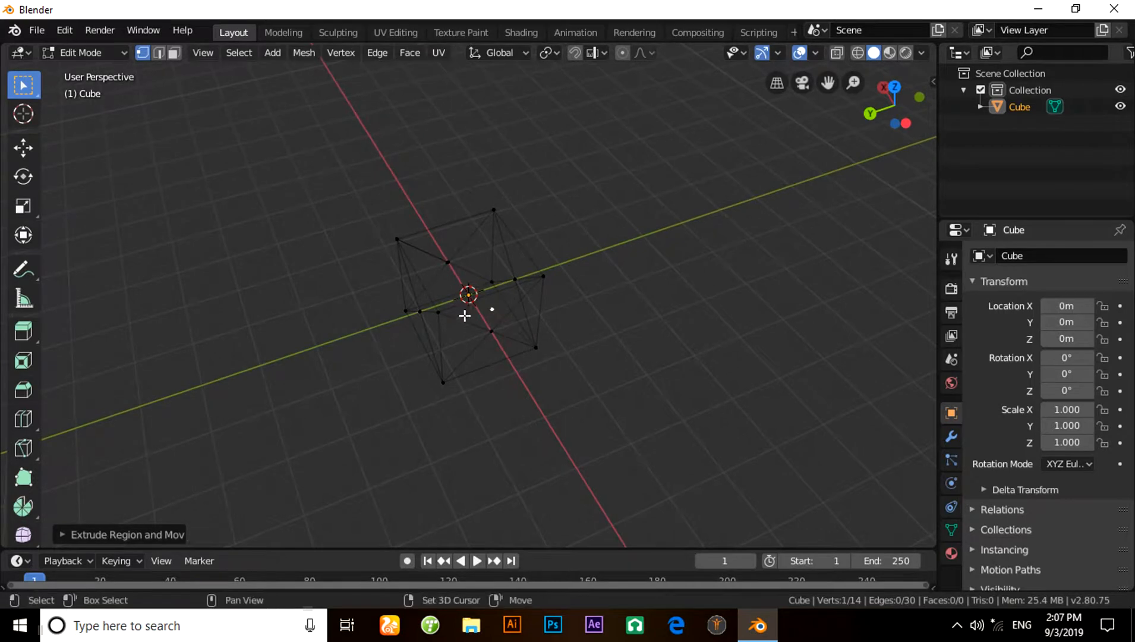
{"action": "left_click", "coordinate": [449, 266], "text": "shift"}
{"action": "middle_click_drag", "start_coordinate": [455, 275], "coordinate": [574, 382]}
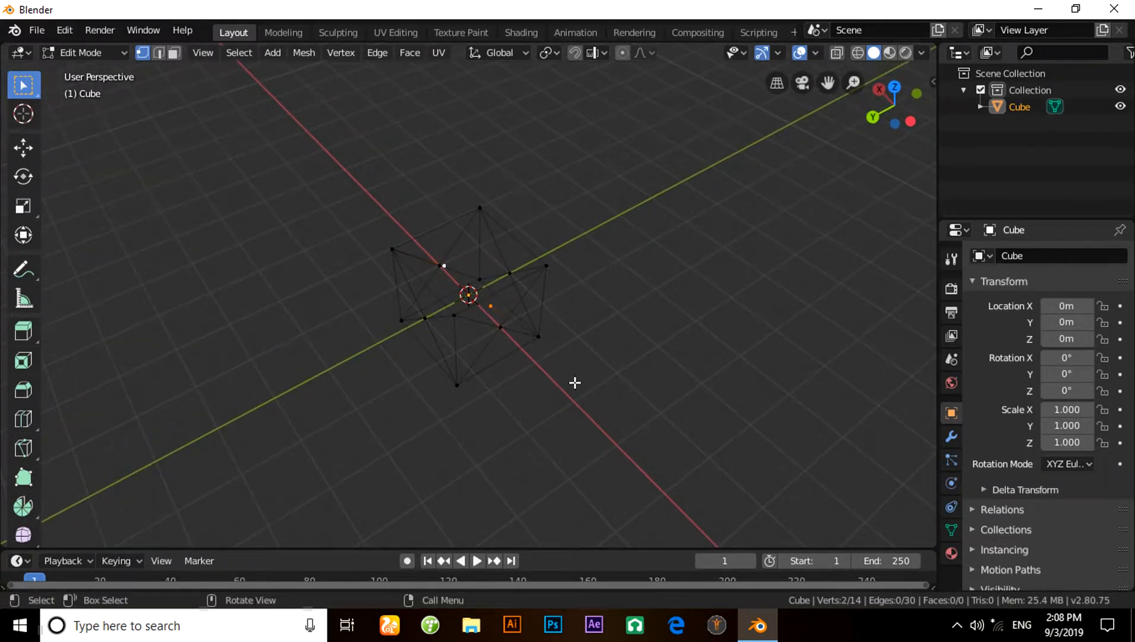
{"action": "key", "text": "m"}
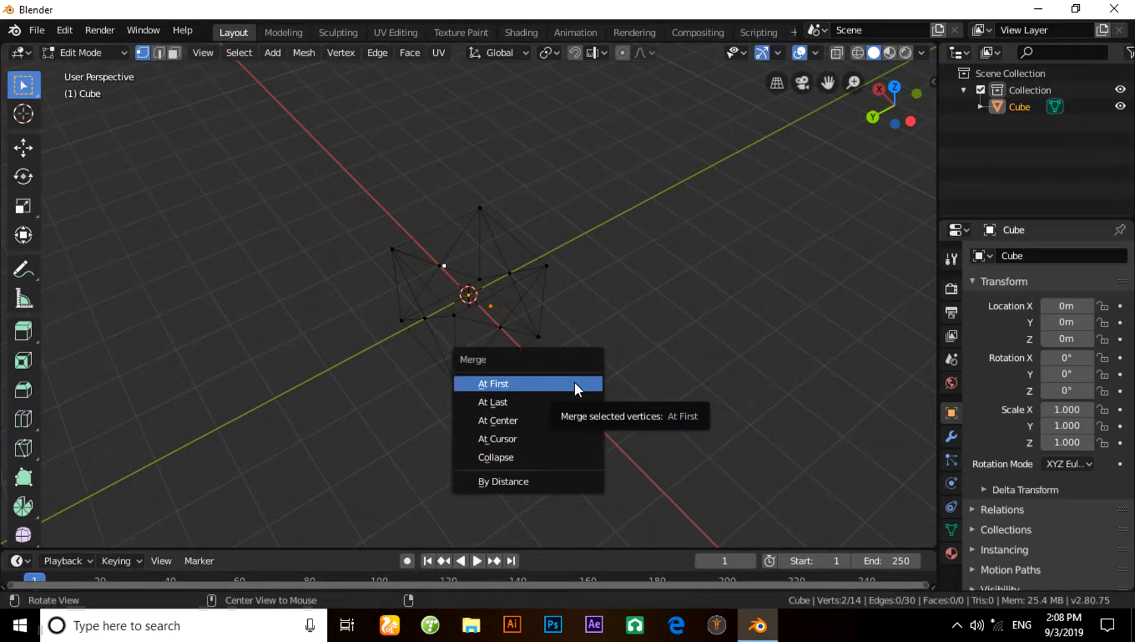
{"action": "left_click", "coordinate": [557, 414]}
{"action": "middle_click_drag", "start_coordinate": [557, 414], "coordinate": [601, 427]}
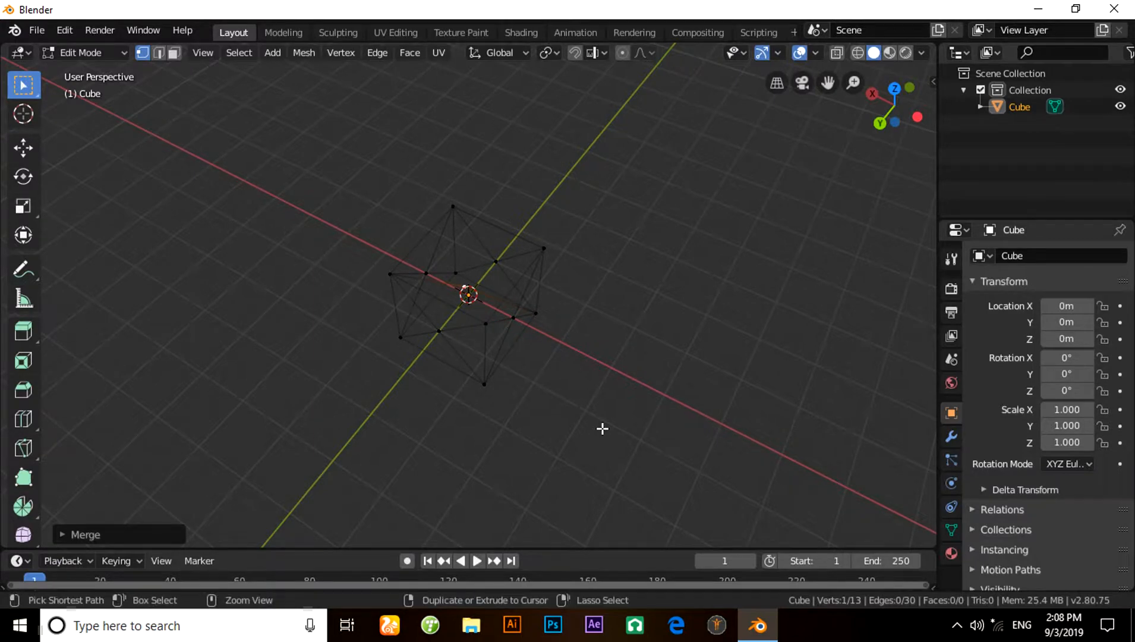
- Dissolve the merged vertex in the middle of the wireframe cube
{"action": "key", "text": "ctrl+x"}
{"action": "middle_click_drag", "start_coordinate": [600, 428], "coordinate": [392, 404]}
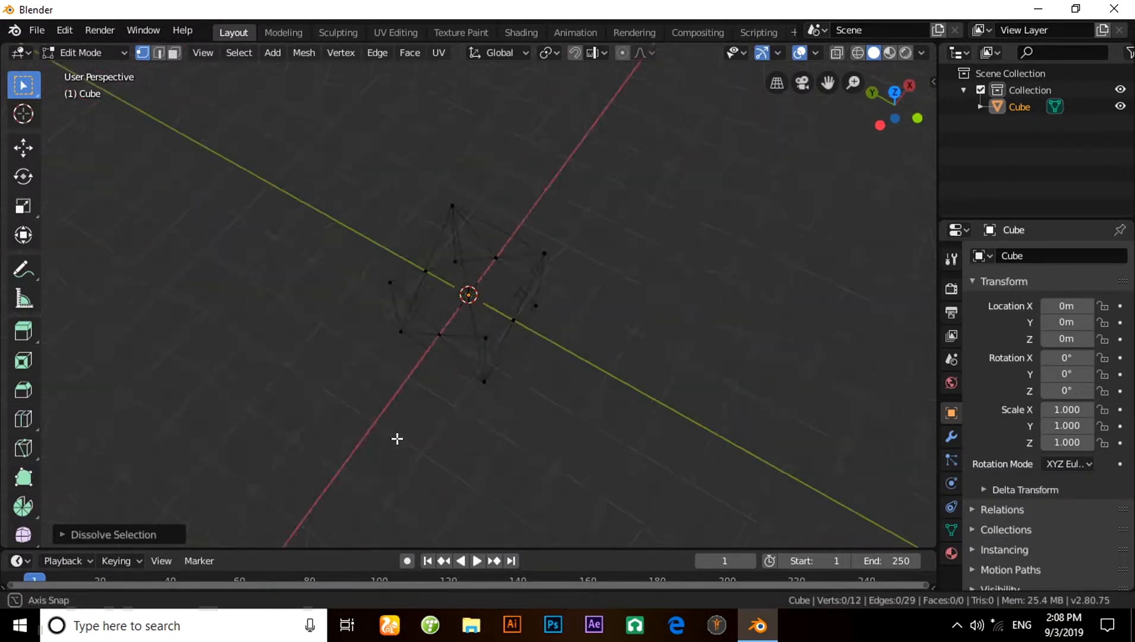
{"action": "middle_click_drag", "start_coordinate": [557, 367], "coordinate": [656, 445]}
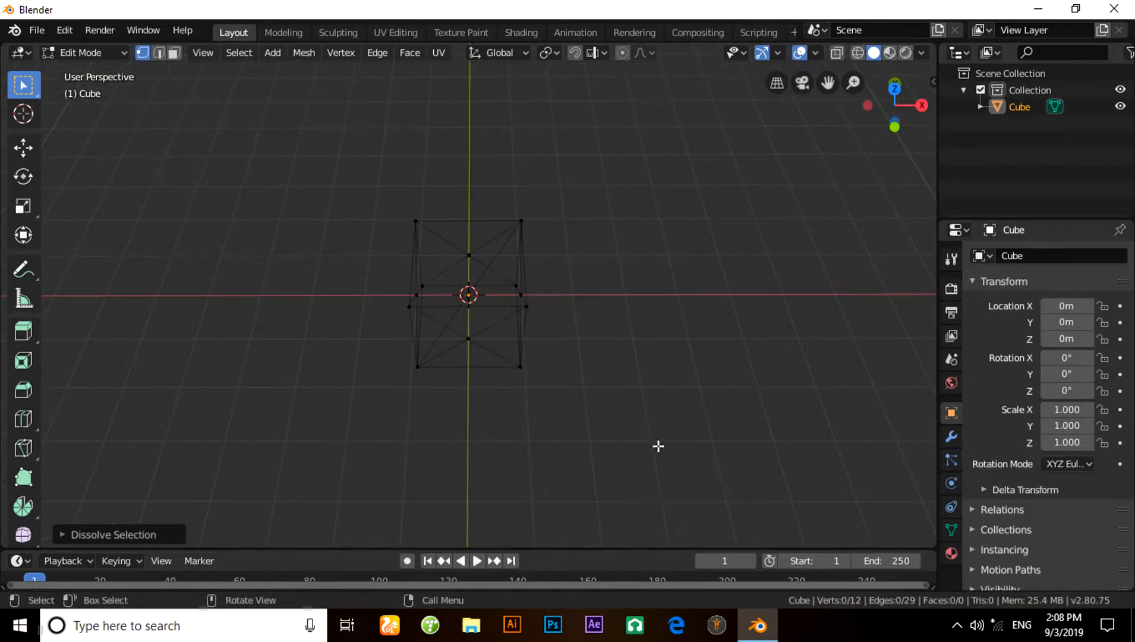
- Extrude the cube's upper corner vertex on the -X, +Y side twice, leading the new vertices freehand through the cube's interior
{"action": "left_click", "coordinate": [417, 222]}
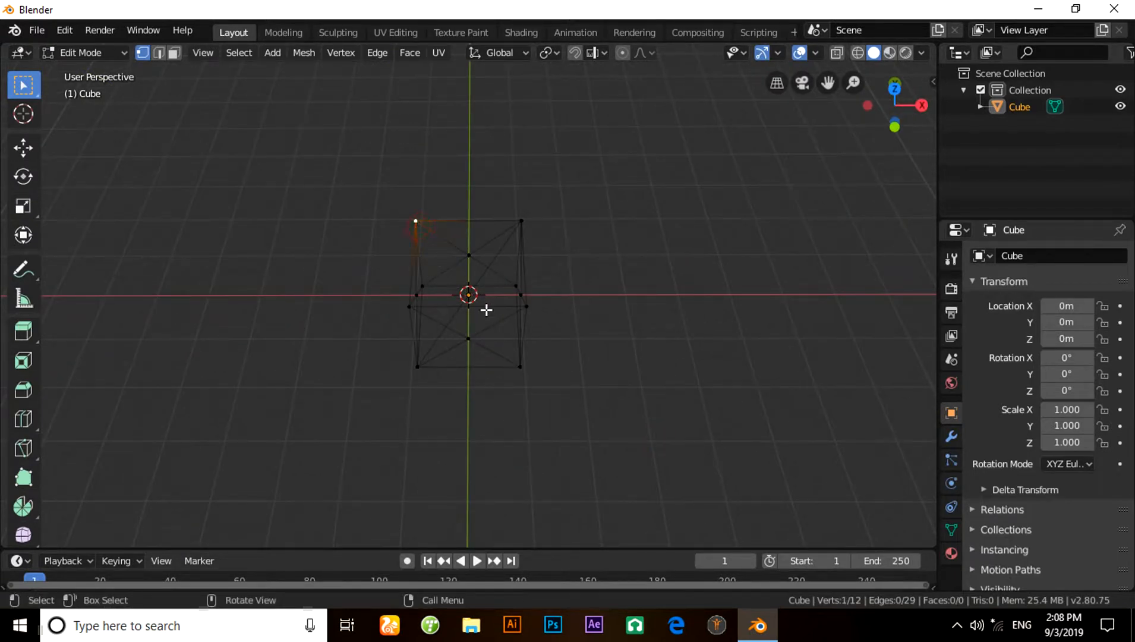
{"action": "key", "text": "e"}
{"action": "left_click", "coordinate": [529, 338]}
{"action": "middle_click_drag", "start_coordinate": [529, 339], "coordinate": [568, 398]}
{"action": "key", "text": "e"}
{"action": "left_click", "coordinate": [533, 345]}
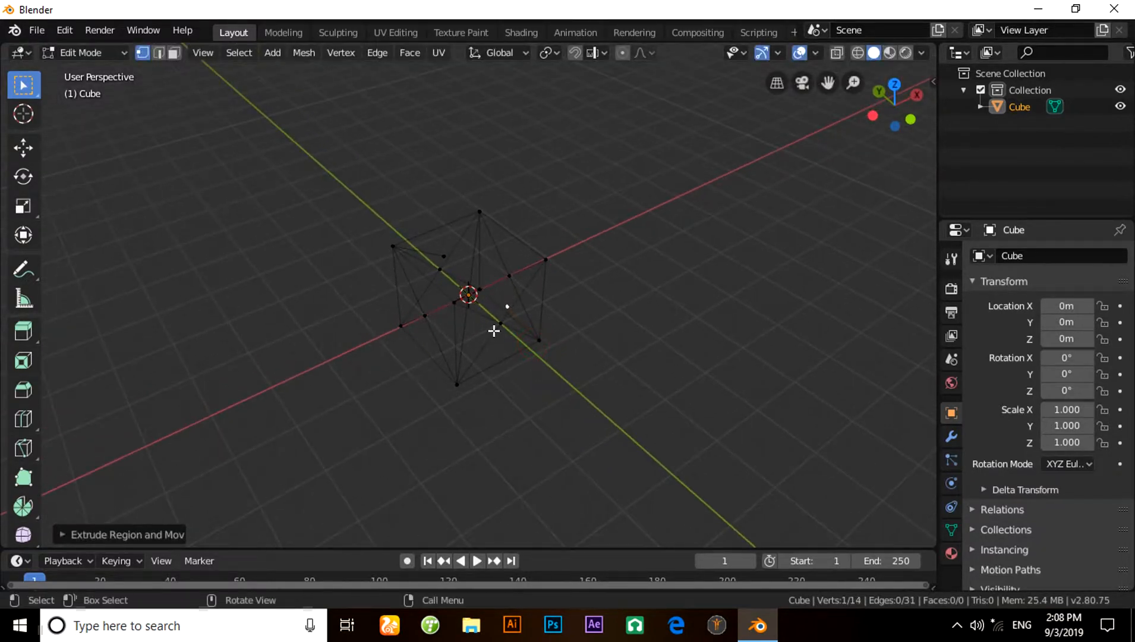
- Select the two newly extruded vertices, merge them at their centre and dissolve the merged vertex
{"action": "middle_click_drag", "start_coordinate": [494, 331], "coordinate": [527, 355]}
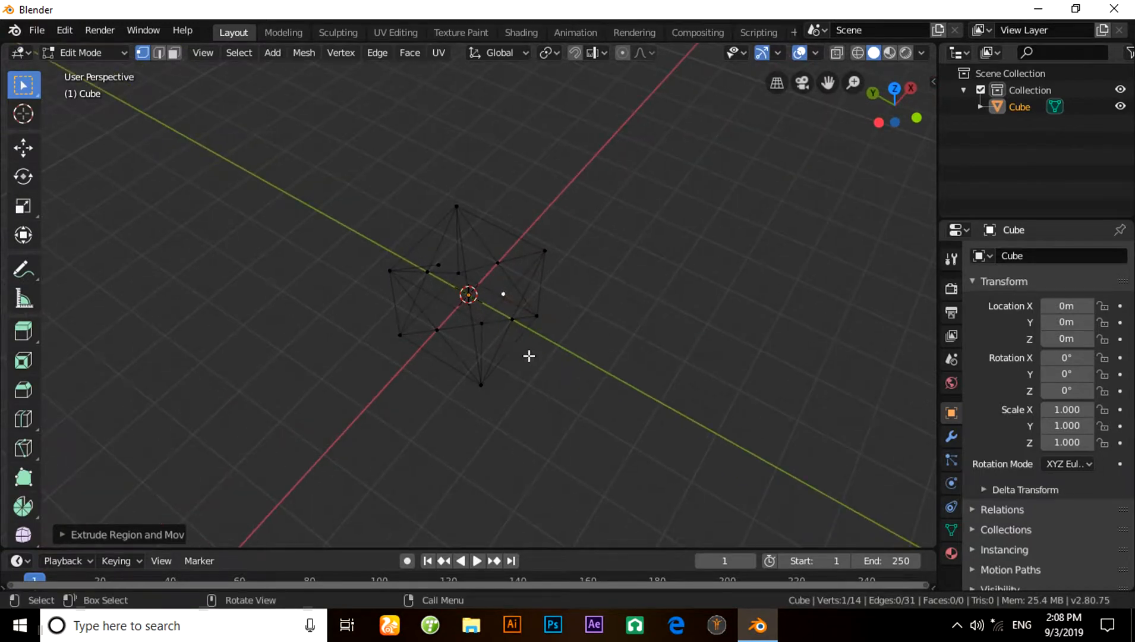
{"action": "left_click", "coordinate": [440, 268], "text": "ctrl"}
{"action": "left_click", "coordinate": [526, 310]}
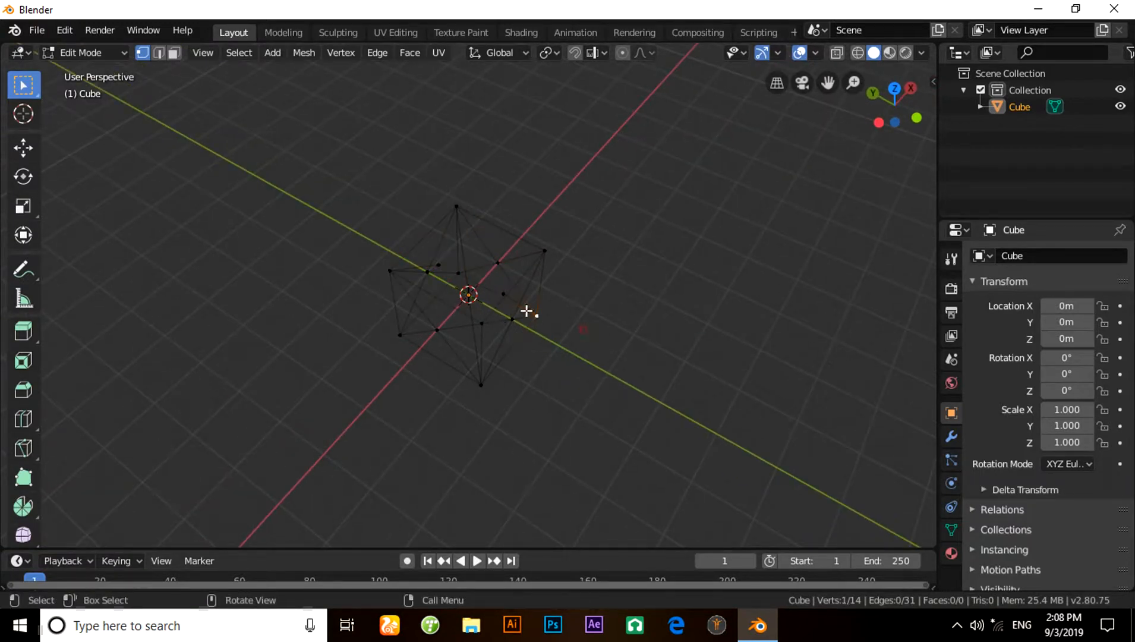
{"action": "left_click", "coordinate": [442, 269], "text": "shift"}
{"action": "left_click", "coordinate": [600, 364]}
{"action": "left_click", "coordinate": [502, 292]}
{"action": "left_click", "coordinate": [441, 265], "text": "shift"}
{"action": "middle_click_drag", "start_coordinate": [587, 364], "coordinate": [532, 356], "text": "alt"}
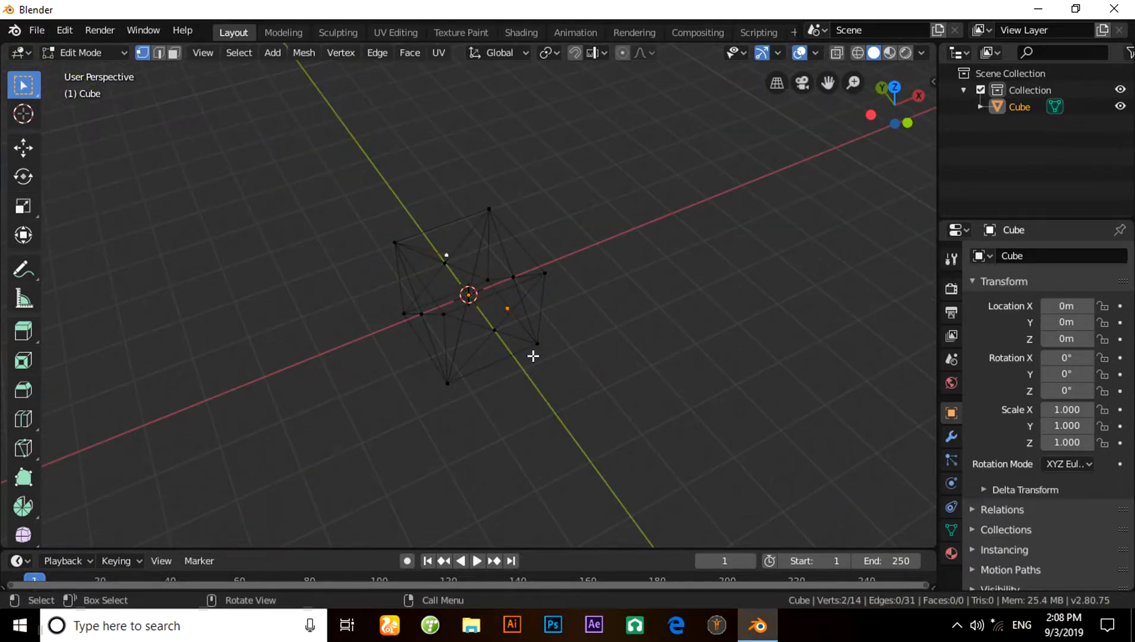
{"action": "key", "text": "alt+m"}
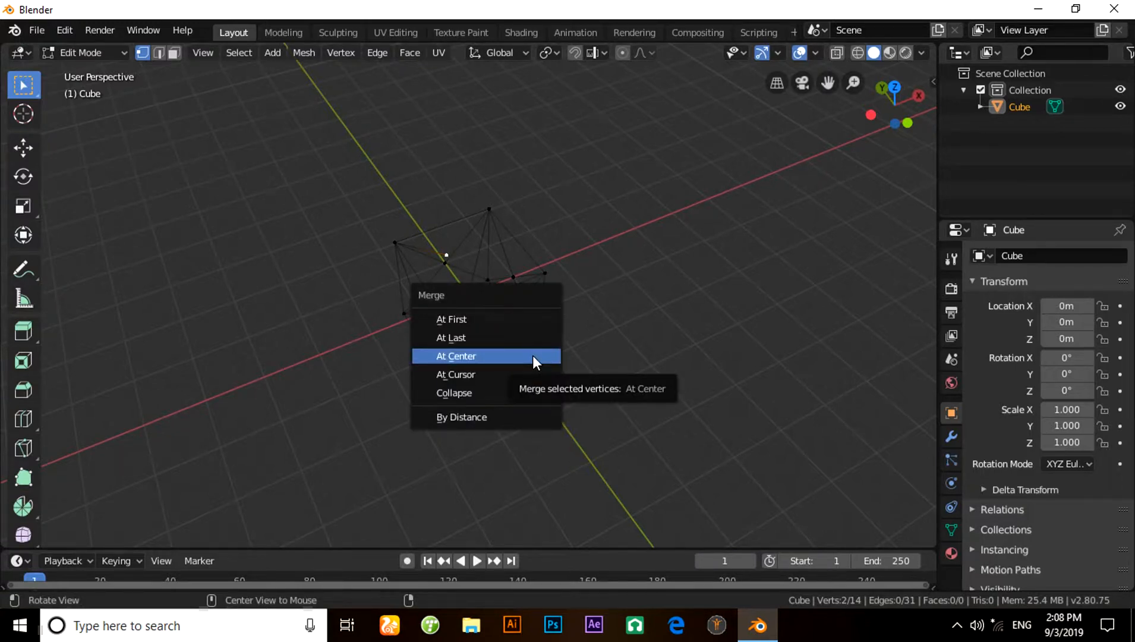
{"action": "left_click", "coordinate": [532, 355]}
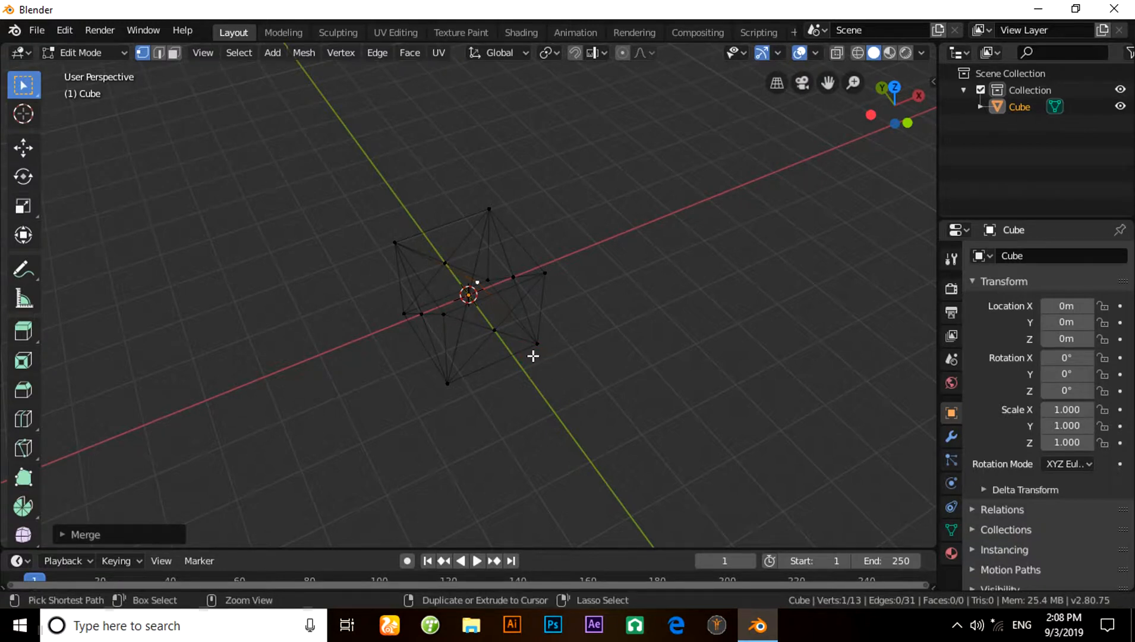
{"action": "key", "text": "ctrl+x"}
{"action": "middle_click_drag", "start_coordinate": [550, 375], "coordinate": [371, 395]}
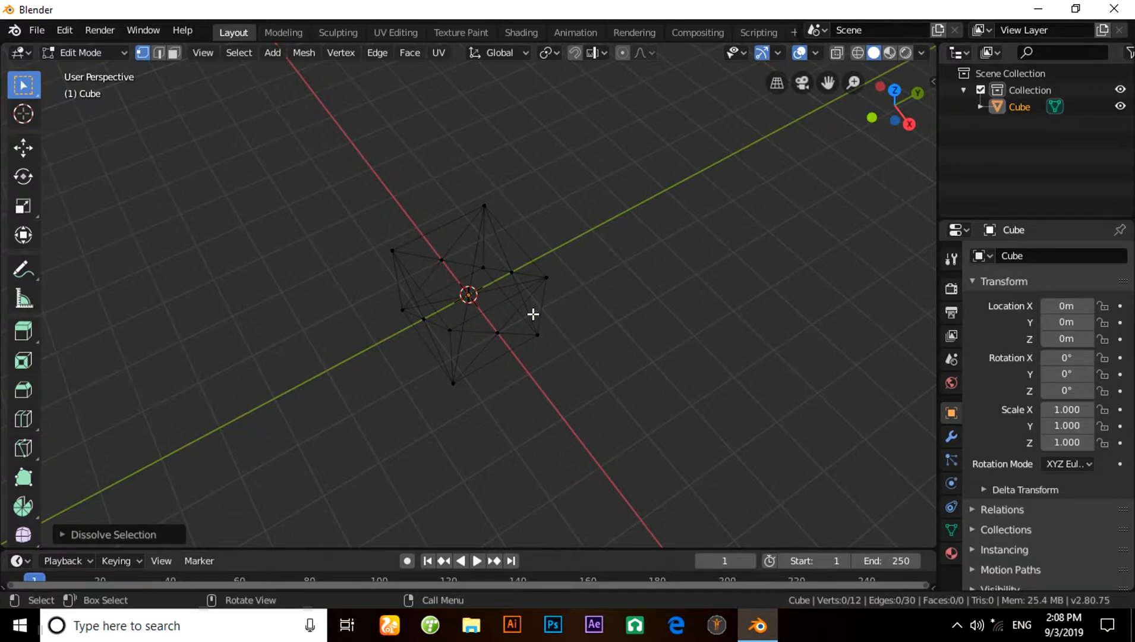
- Select the whole wireframe and add a Skin modifier to it
{"action": "key", "text": "a"}
{"action": "left_click", "coordinate": [951, 437]}
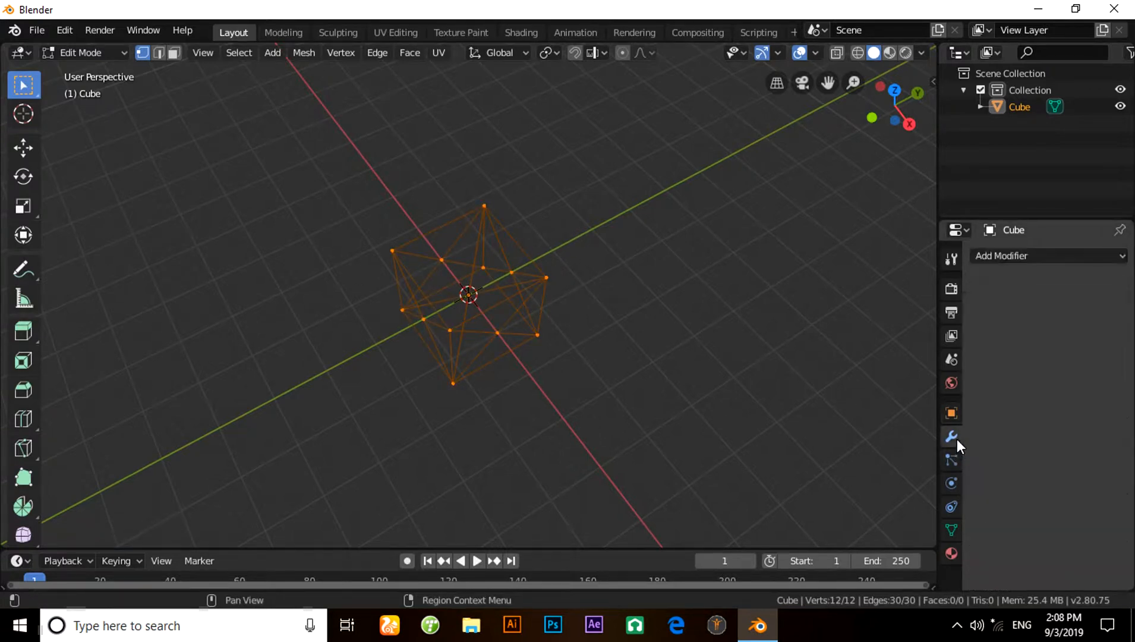
{"action": "left_click", "coordinate": [1009, 253]}
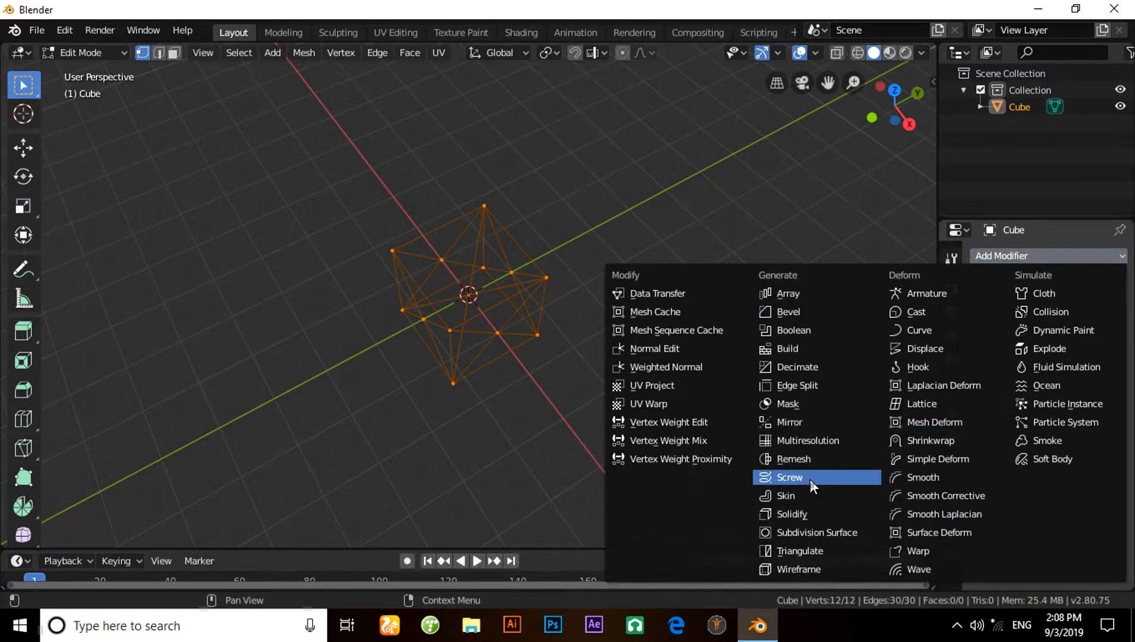
{"action": "left_click", "coordinate": [804, 493]}
- Resize the skin of all the selected vertices by a factor of 0.2
{"action": "middle_click_drag", "start_coordinate": [555, 405], "coordinate": [670, 404]}
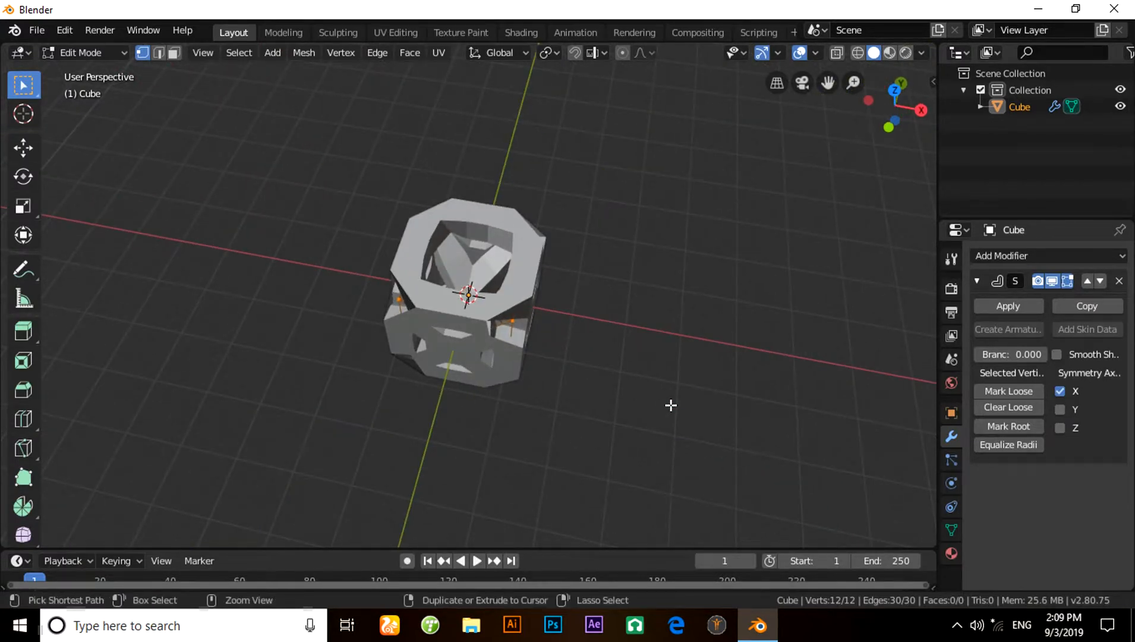
{"action": "key", "text": "ctrl+a"}
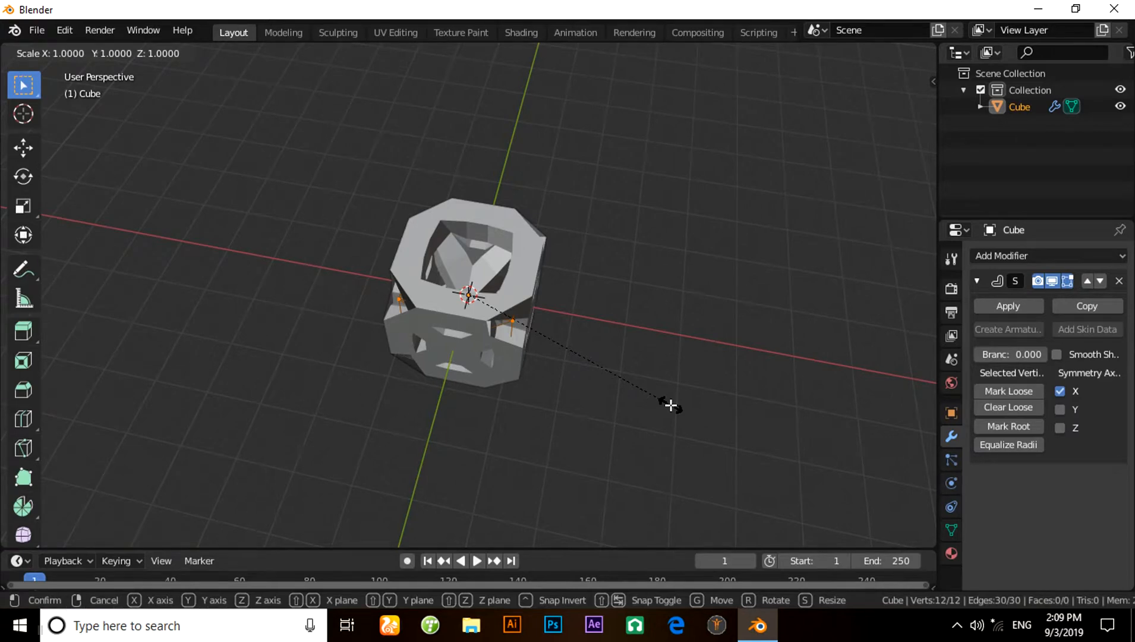
{"action": "type", "text": "0.2"}
{"action": "key", "text": "Return"}
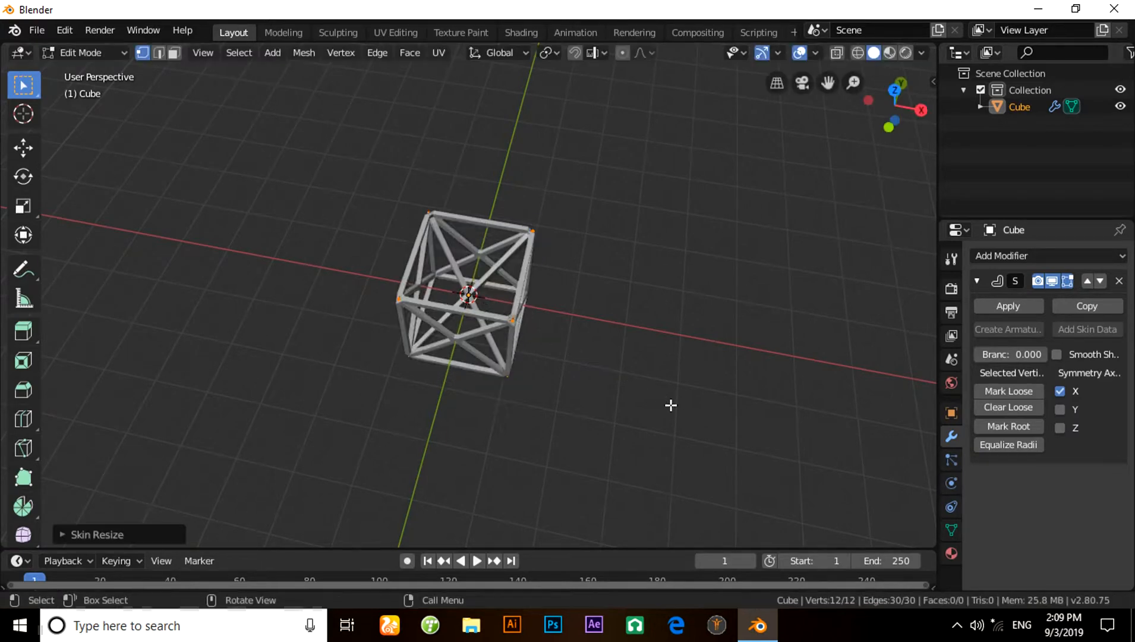
- Add an Array modifier to the skinned cube and set its relative X offset to 0.99
{"action": "middle_click_drag", "start_coordinate": [621, 354], "coordinate": [507, 305]}
{"action": "middle_click_drag", "start_coordinate": [434, 301], "coordinate": [582, 315]}
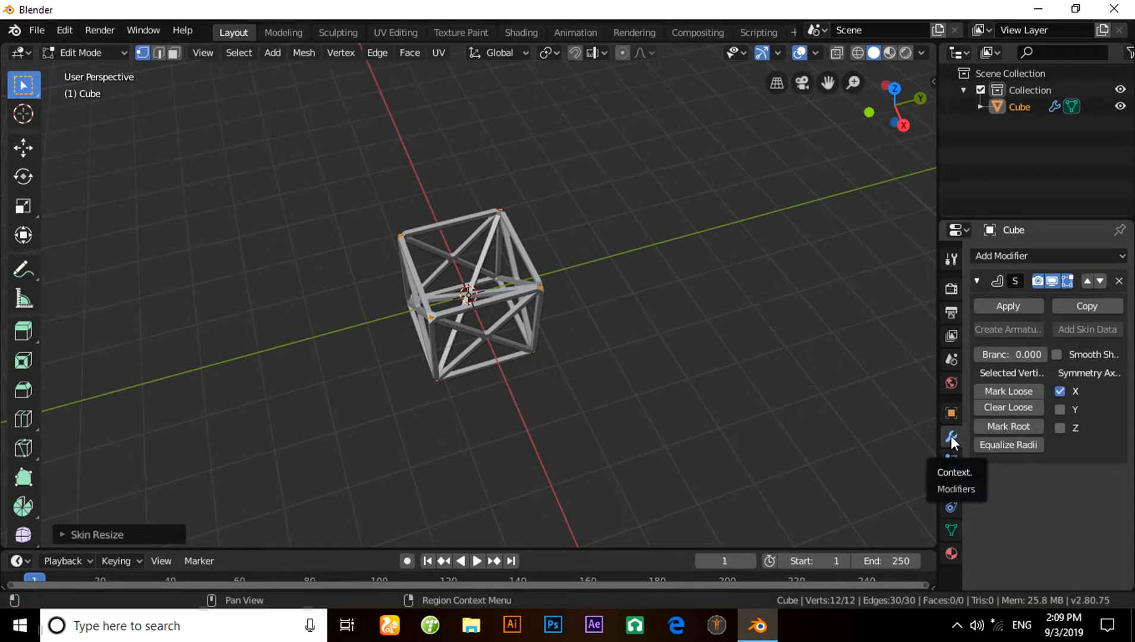
{"action": "left_click", "coordinate": [1039, 252]}
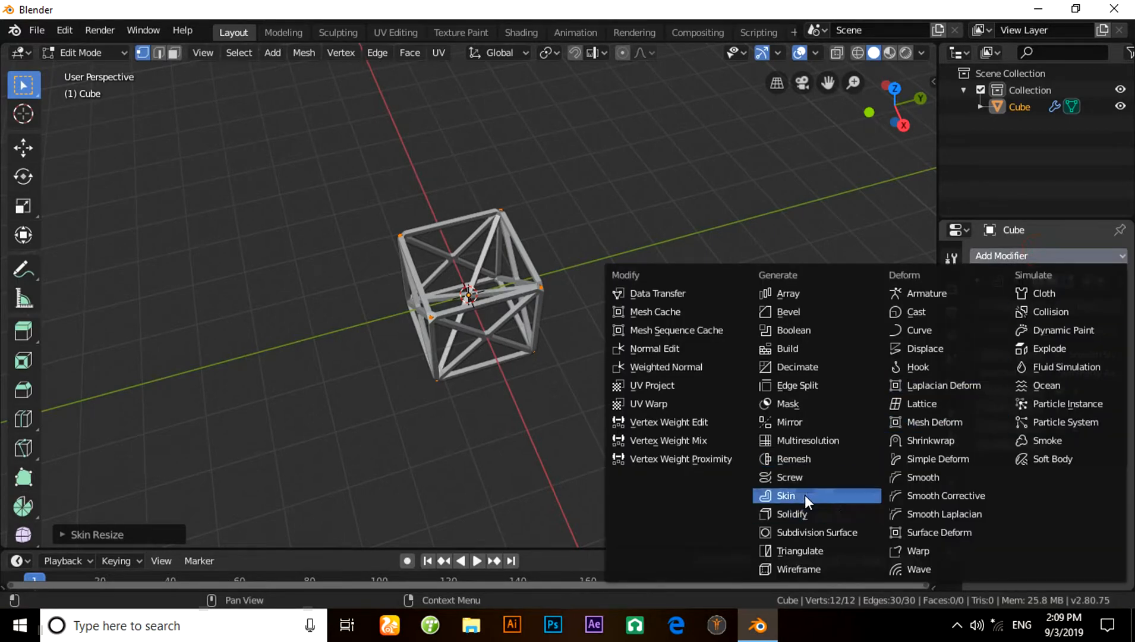
{"action": "left_click", "coordinate": [804, 294]}
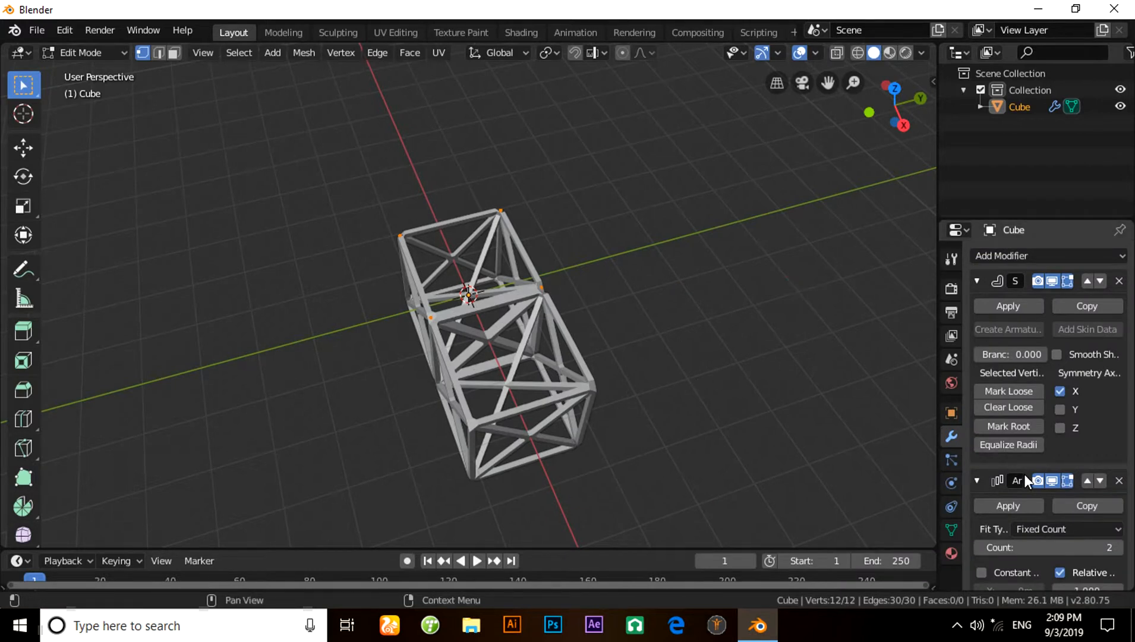
{"action": "scroll", "coordinate": [1118, 430], "scroll_direction": "down", "scroll_amount": 5}
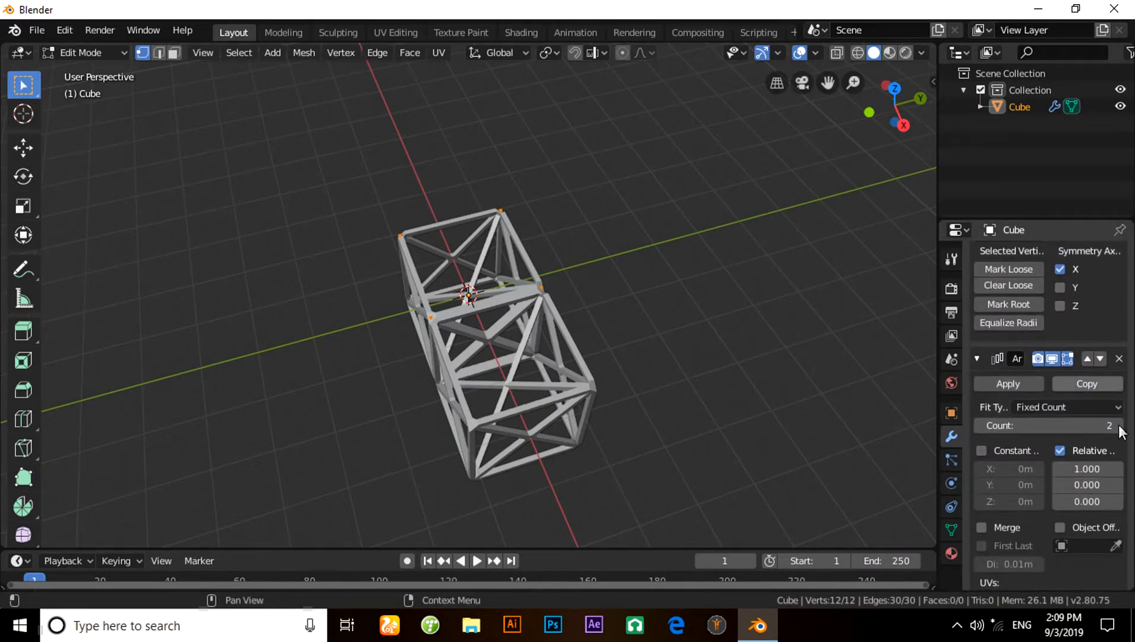
{"action": "left_click", "coordinate": [1076, 468]}
{"action": "type", "text": ".9"}
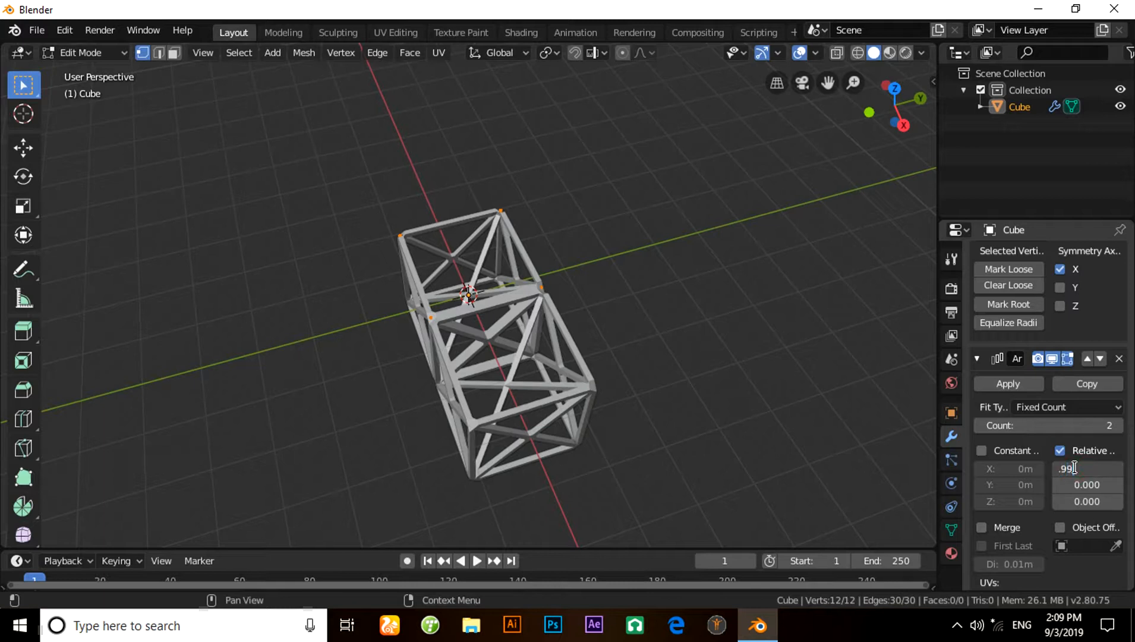
{"action": "type", "text": "9"}
{"action": "key", "text": "Return"}
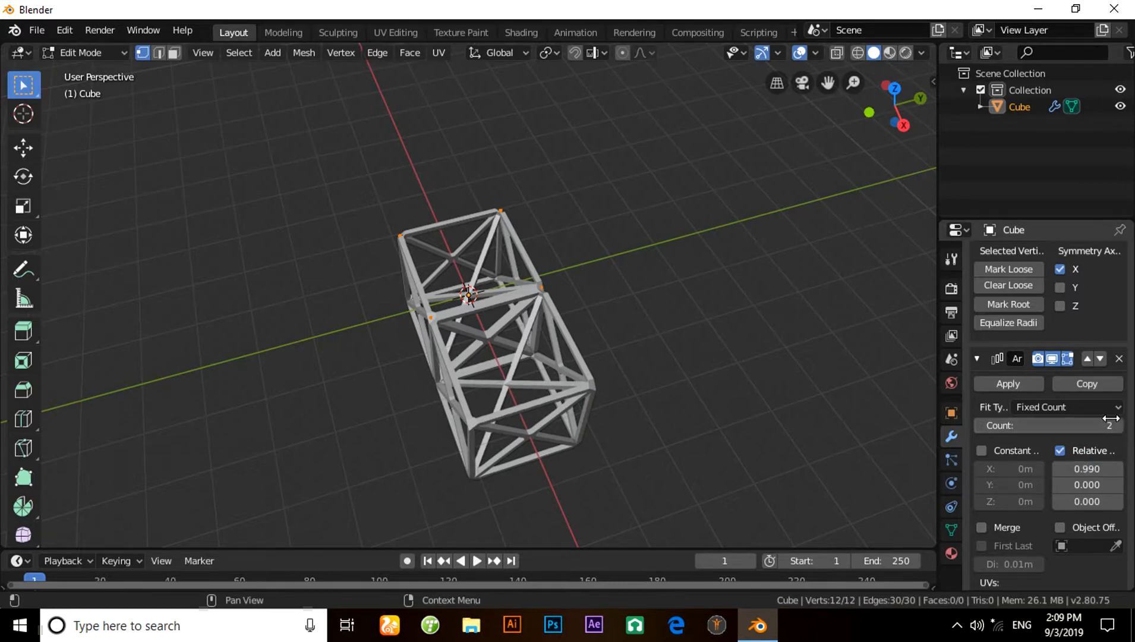
- Set the Array modifier's count to 5
{"action": "left_click", "coordinate": [1054, 426]}
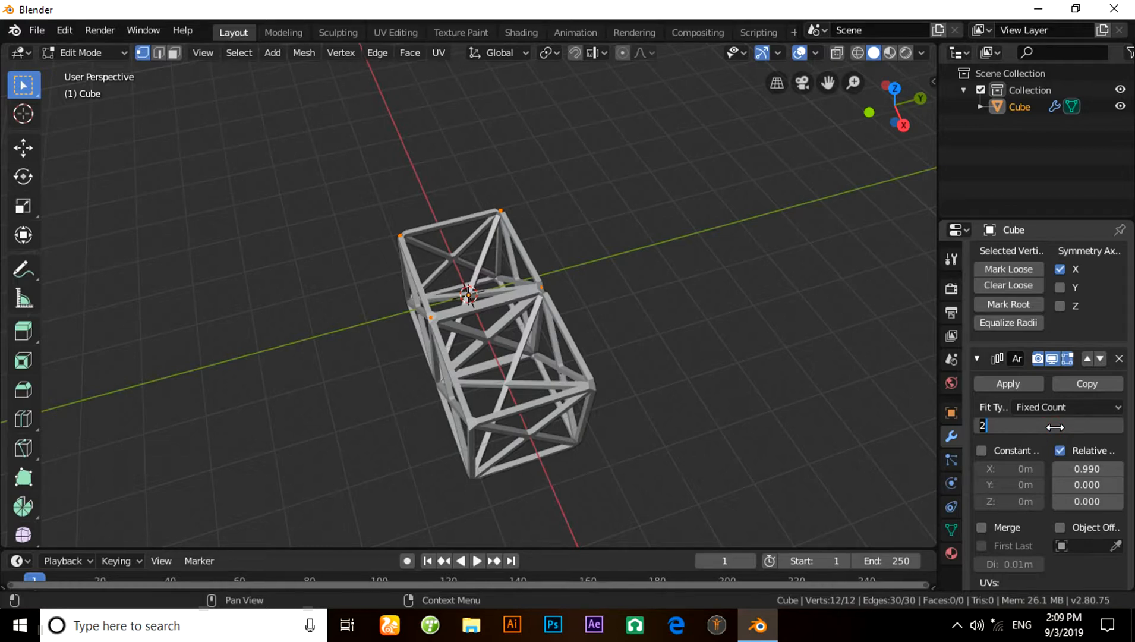
{"action": "type", "text": "5"}
{"action": "key", "text": "Return"}
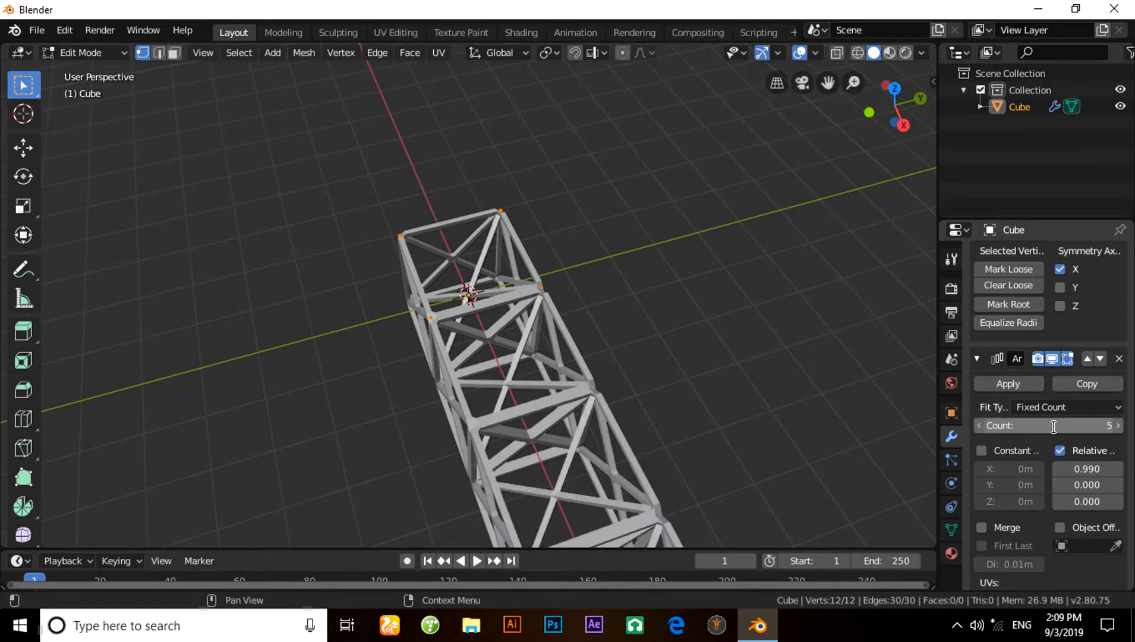
{"action": "middle_click_drag", "start_coordinate": [808, 387], "coordinate": [93, 346]}
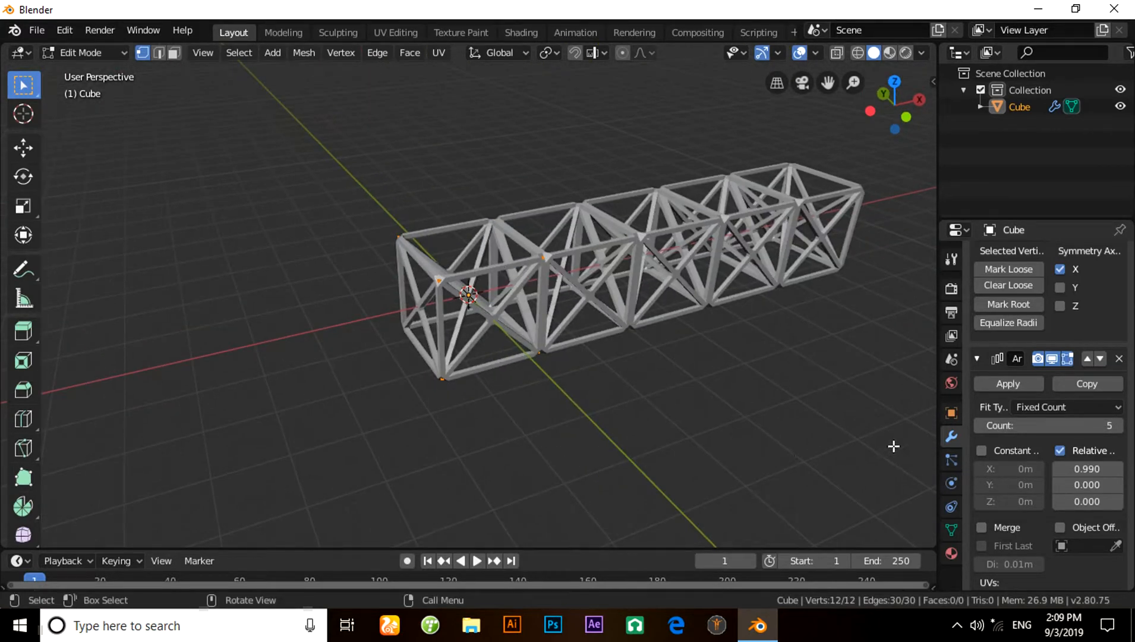
- Add a Subdivision Surface modifier and set its viewport subdivisions to 2 and its quality to 2
{"action": "scroll", "coordinate": [1099, 327], "scroll_direction": "up", "scroll_amount": 5}
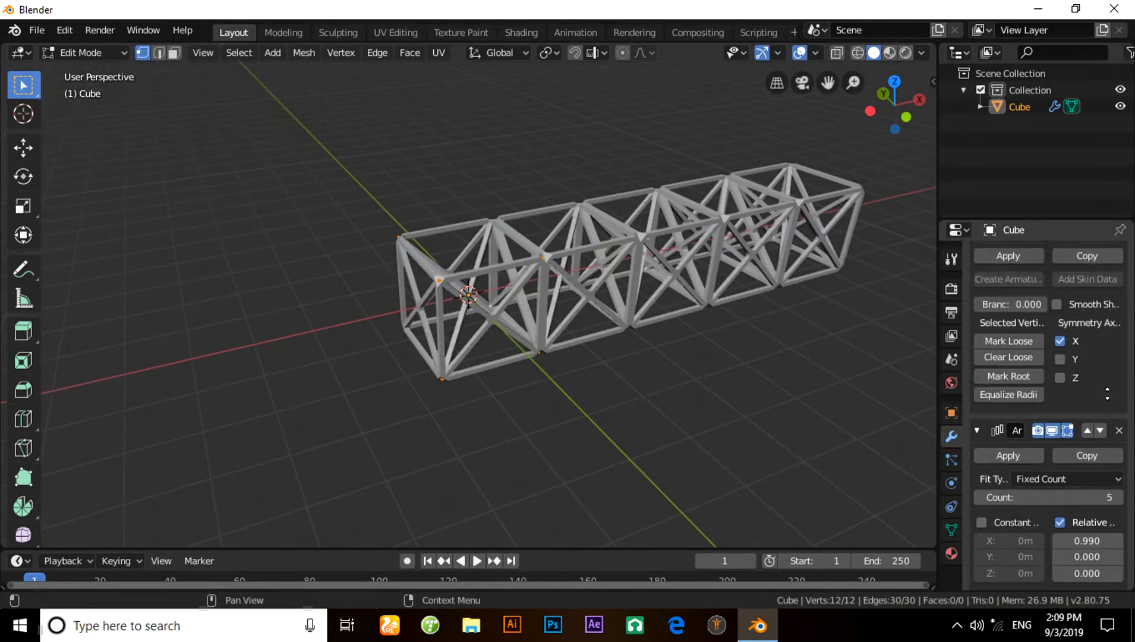
{"action": "left_click", "coordinate": [1031, 254]}
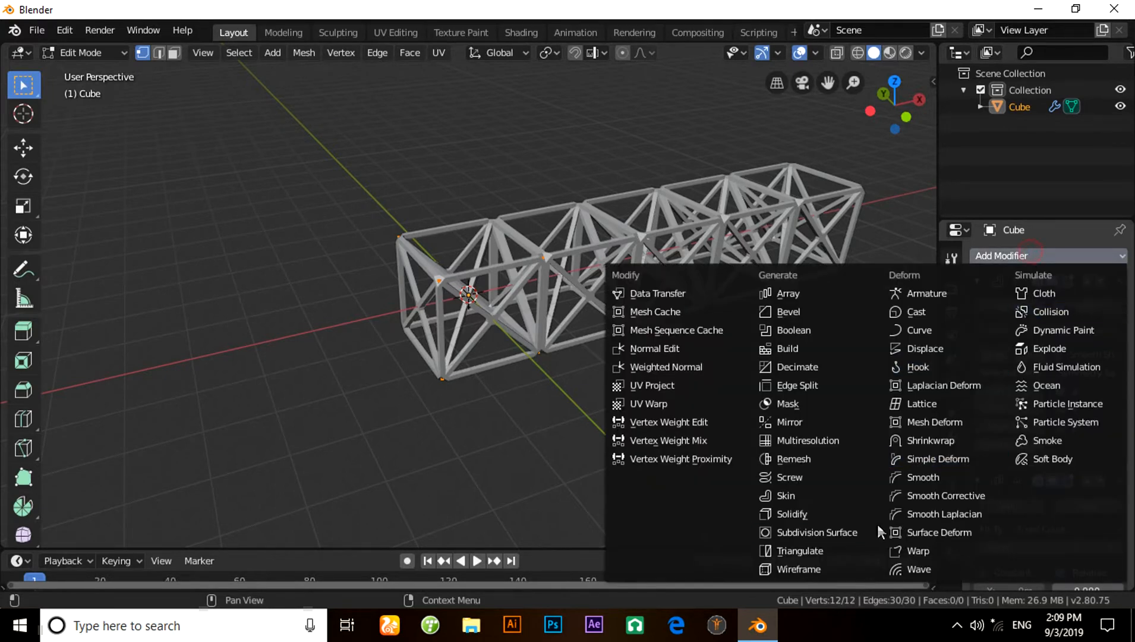
{"action": "left_click", "coordinate": [853, 531]}
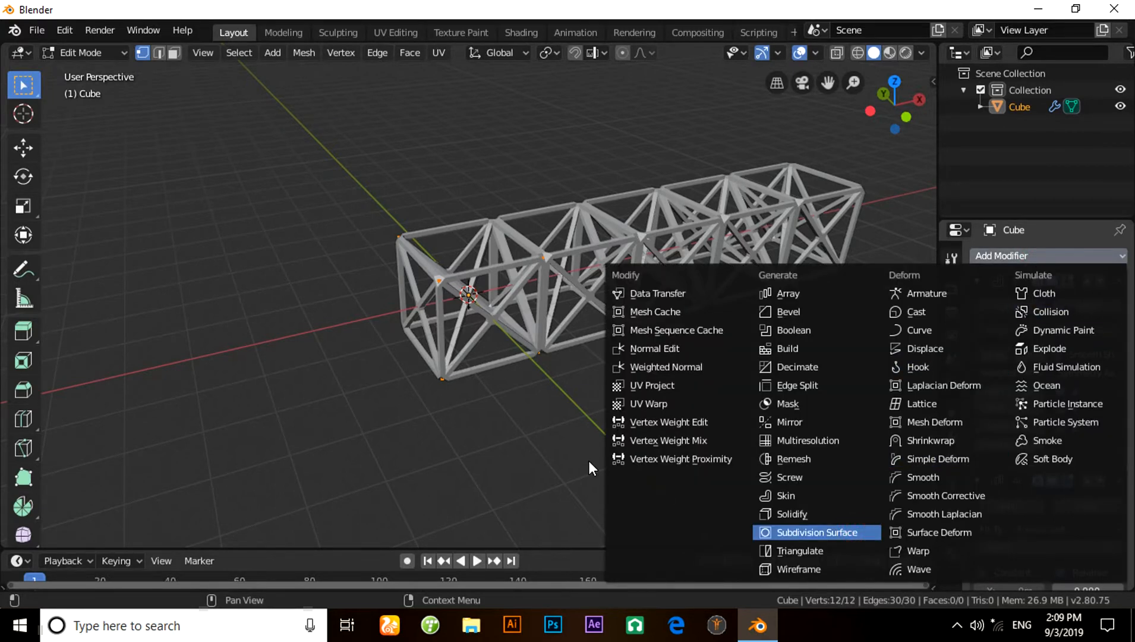
{"action": "scroll", "coordinate": [998, 474], "scroll_direction": "down", "scroll_amount": 8}
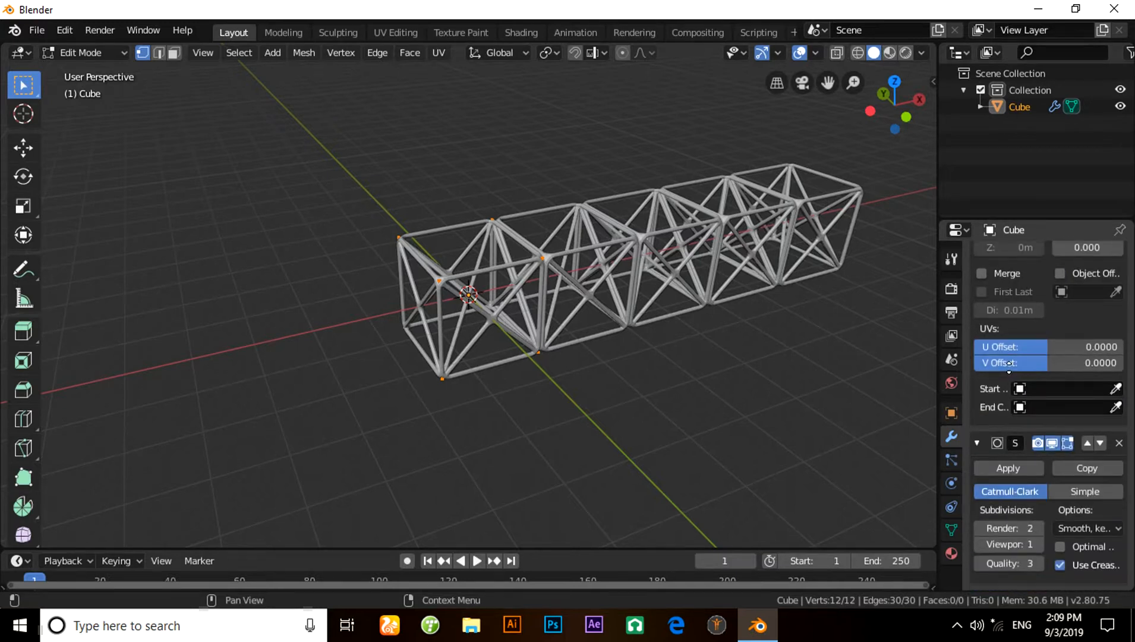
{"action": "left_click", "coordinate": [1001, 545]}
{"action": "type", "text": "2"}
{"action": "key", "text": "Return"}
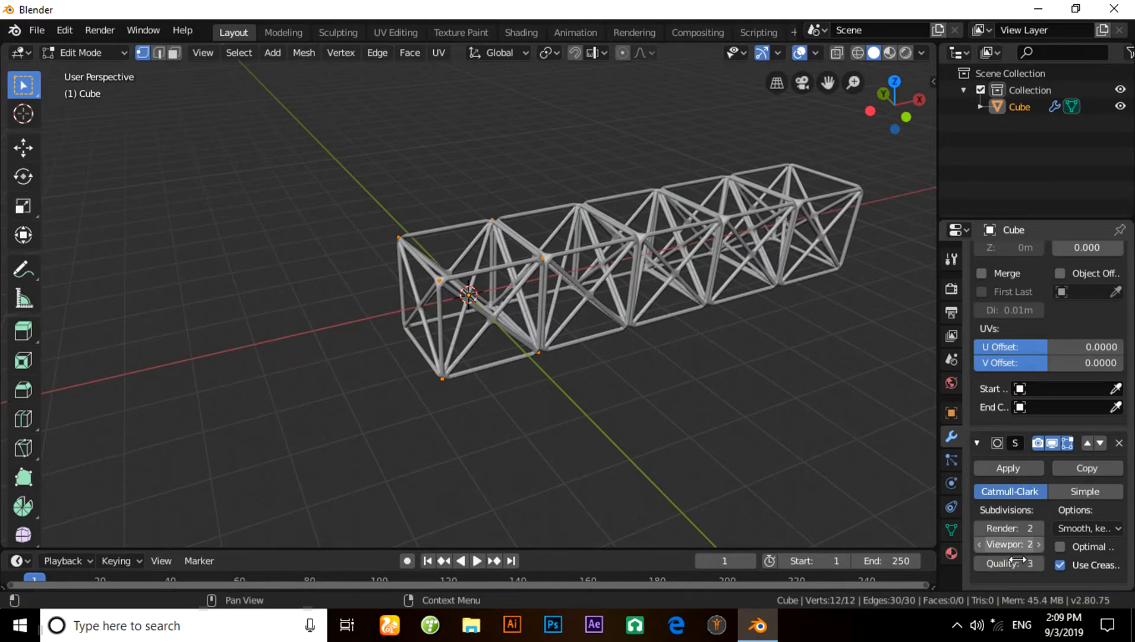
{"action": "left_click", "coordinate": [998, 563]}
{"action": "type", "text": "2"}
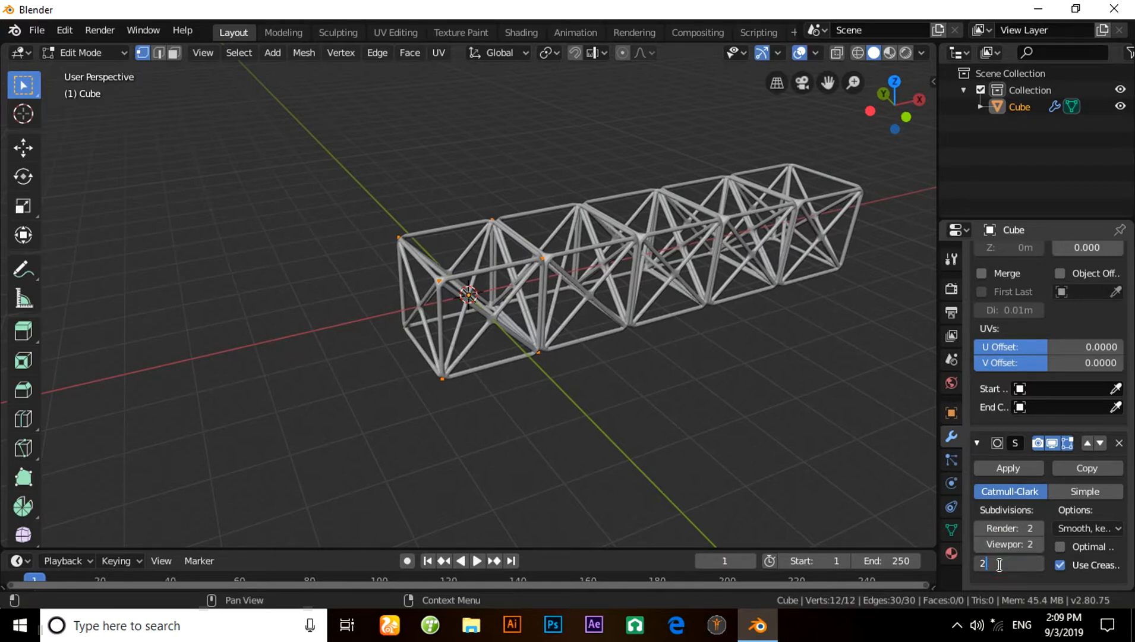
{"action": "key", "text": "Return"}
- Switch to Object Mode and apply the Skin and Array modifiers
{"action": "middle_click_drag", "start_coordinate": [669, 439], "coordinate": [679, 441]}
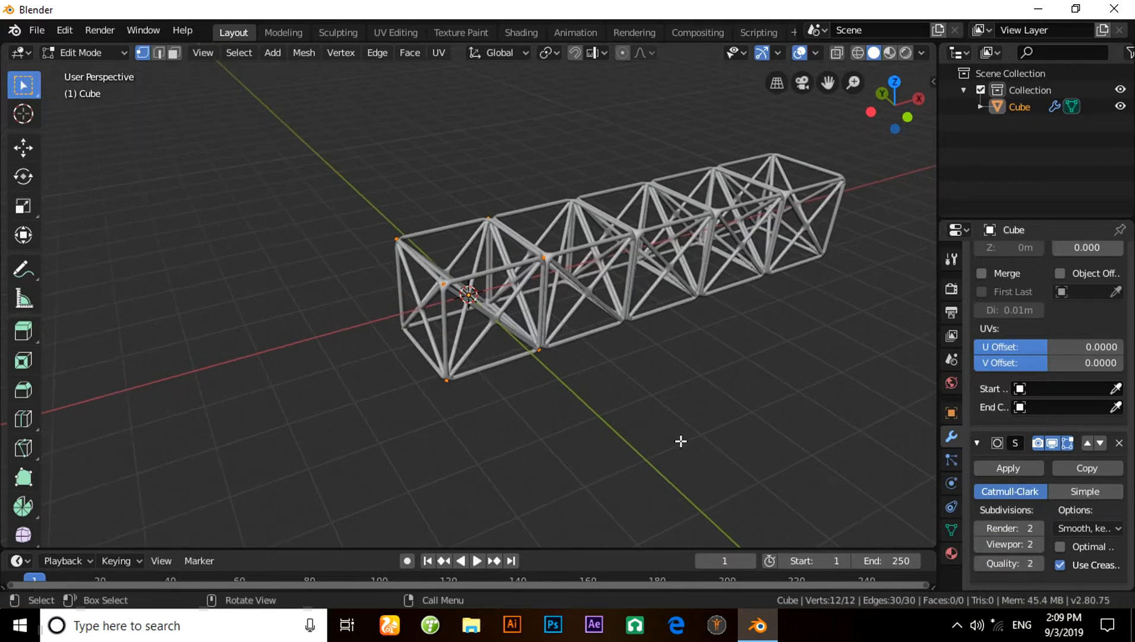
{"action": "scroll", "coordinate": [1061, 318], "scroll_direction": "up", "scroll_amount": 10}
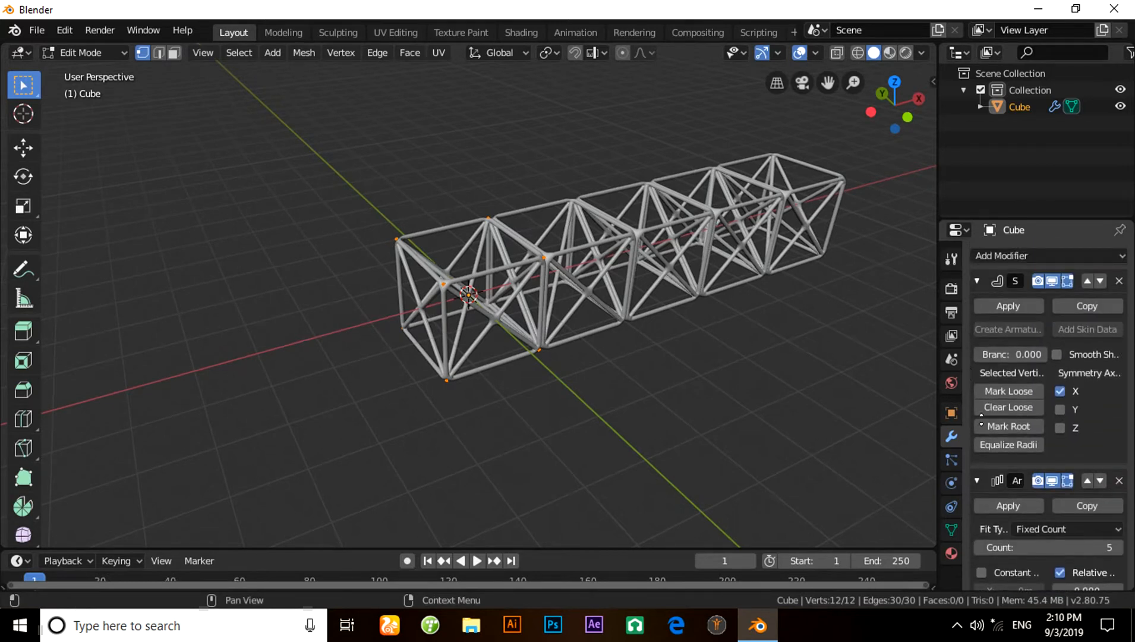
{"action": "left_click", "coordinate": [1015, 300]}
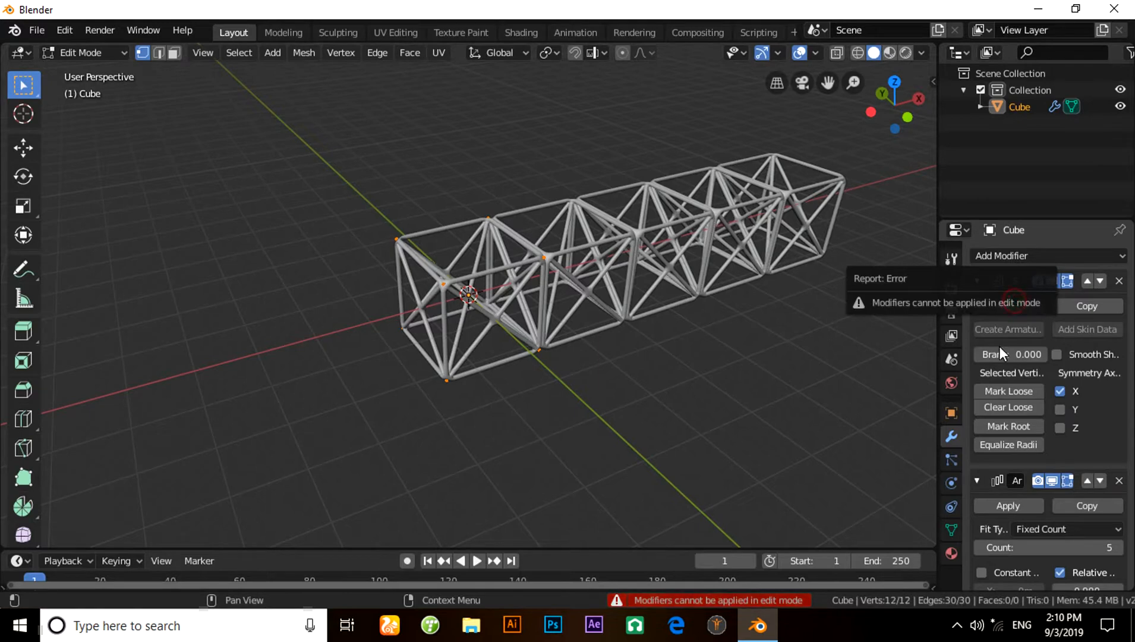
{"action": "left_click", "coordinate": [86, 52]}
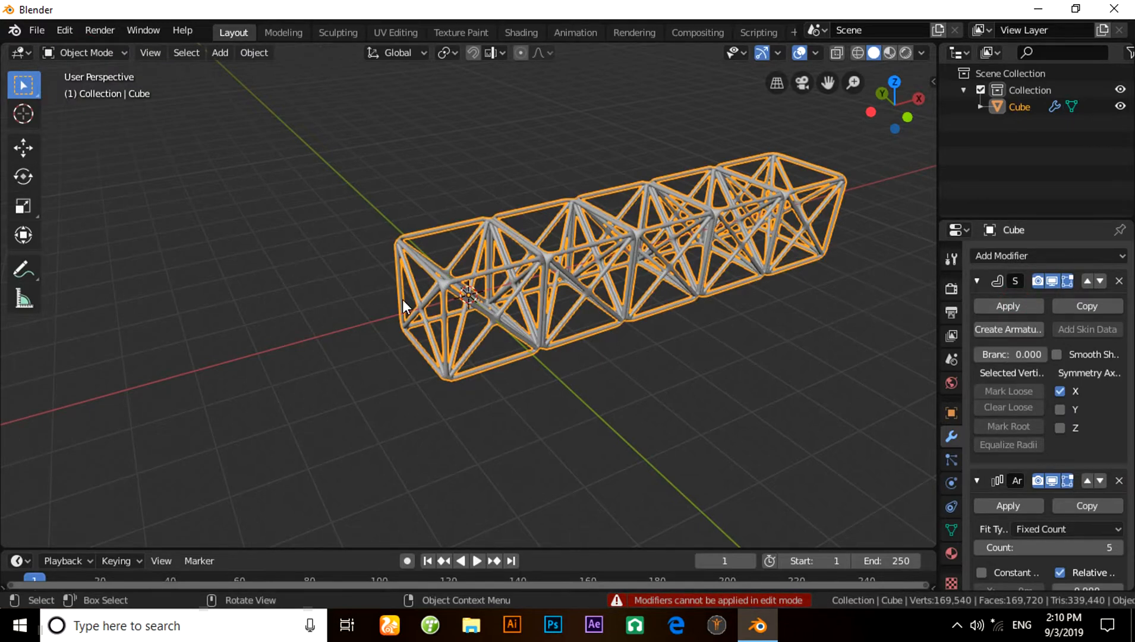
{"action": "middle_click_drag", "start_coordinate": [403, 300], "coordinate": [451, 334]}
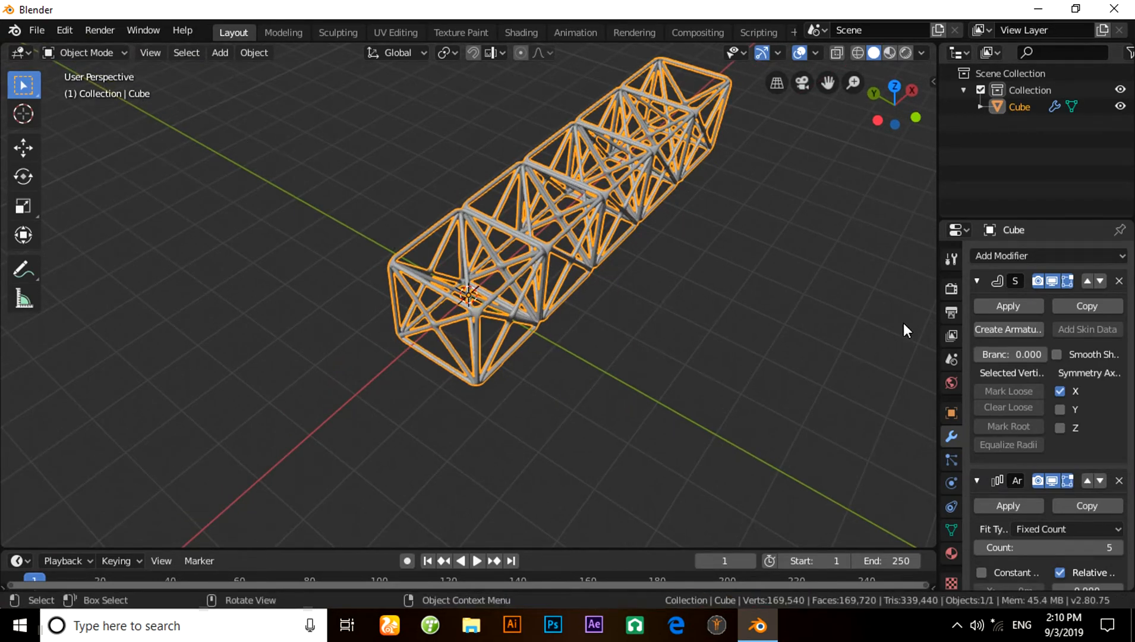
{"action": "left_click", "coordinate": [1004, 306]}
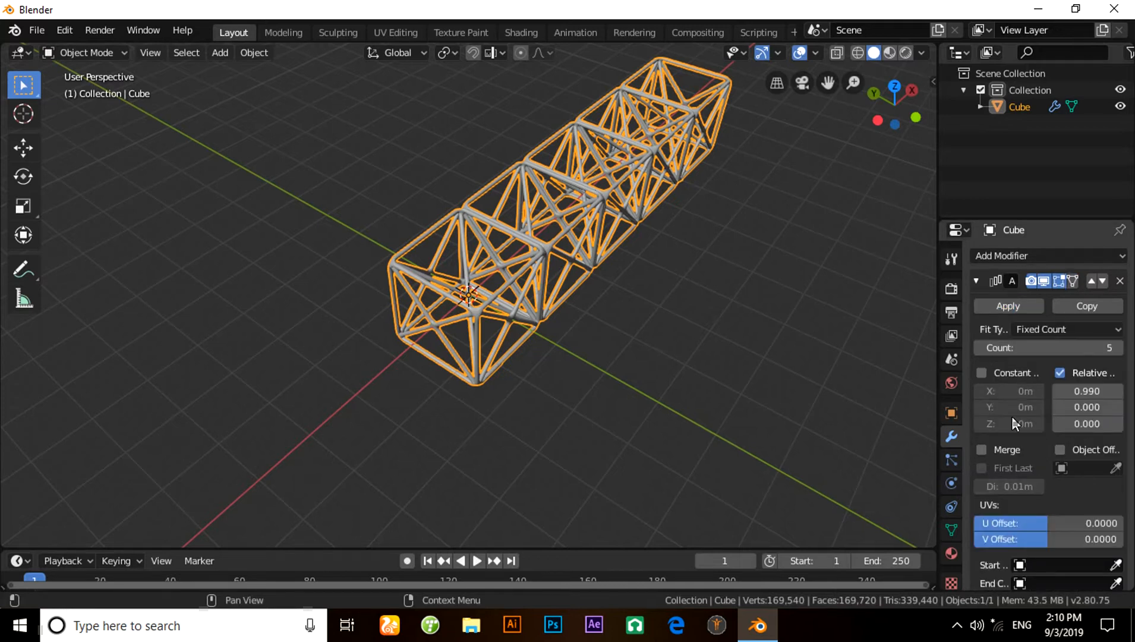
{"action": "left_click", "coordinate": [1015, 302]}
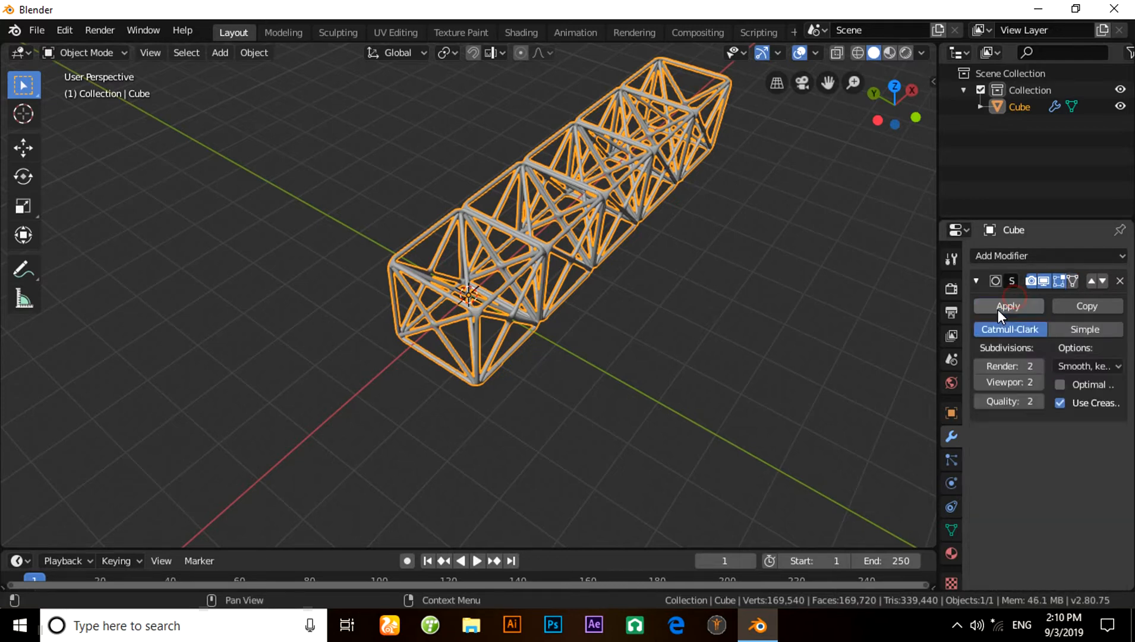
- Select the truss object and give it smooth shading
{"action": "scroll", "coordinate": [651, 328], "scroll_direction": "up", "scroll_amount": 10}
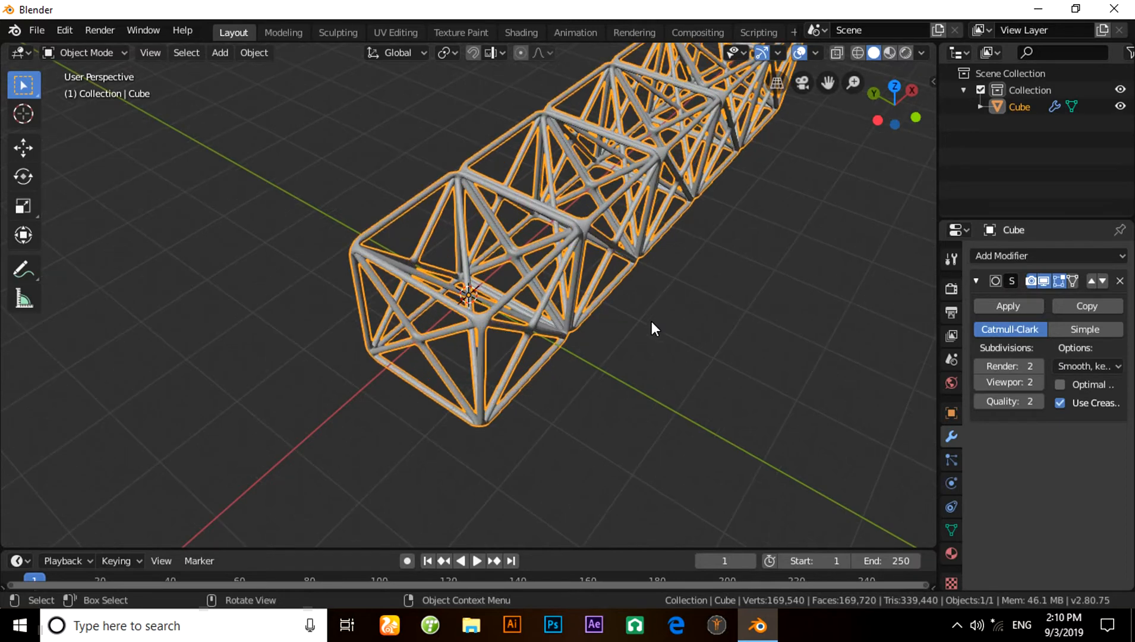
{"action": "left_click", "coordinate": [759, 396]}
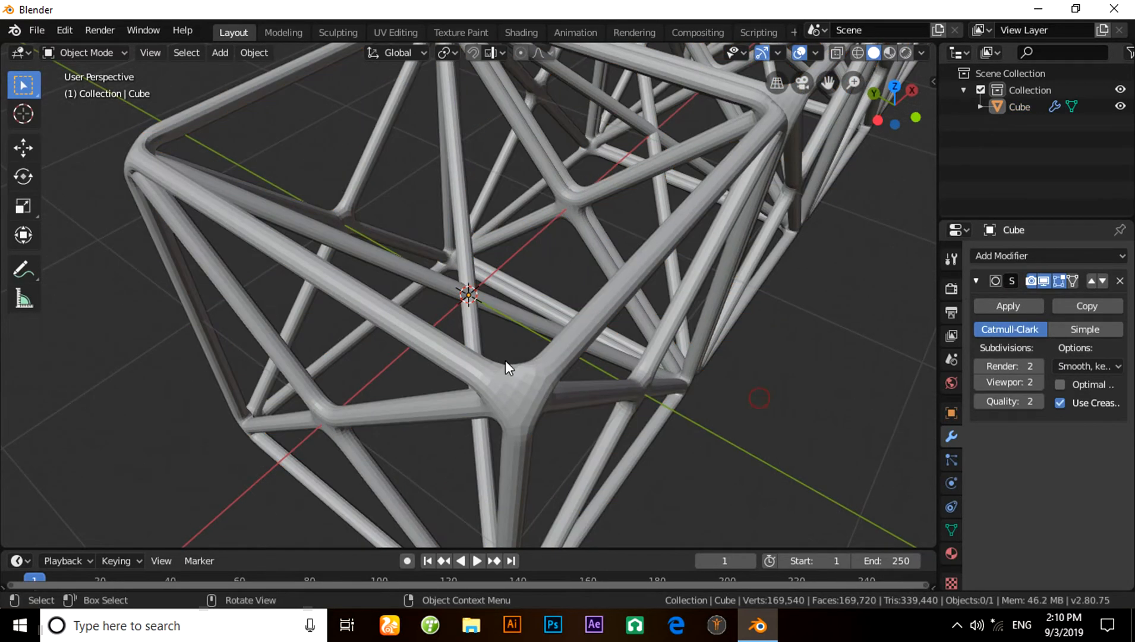
{"action": "left_click", "coordinate": [533, 378]}
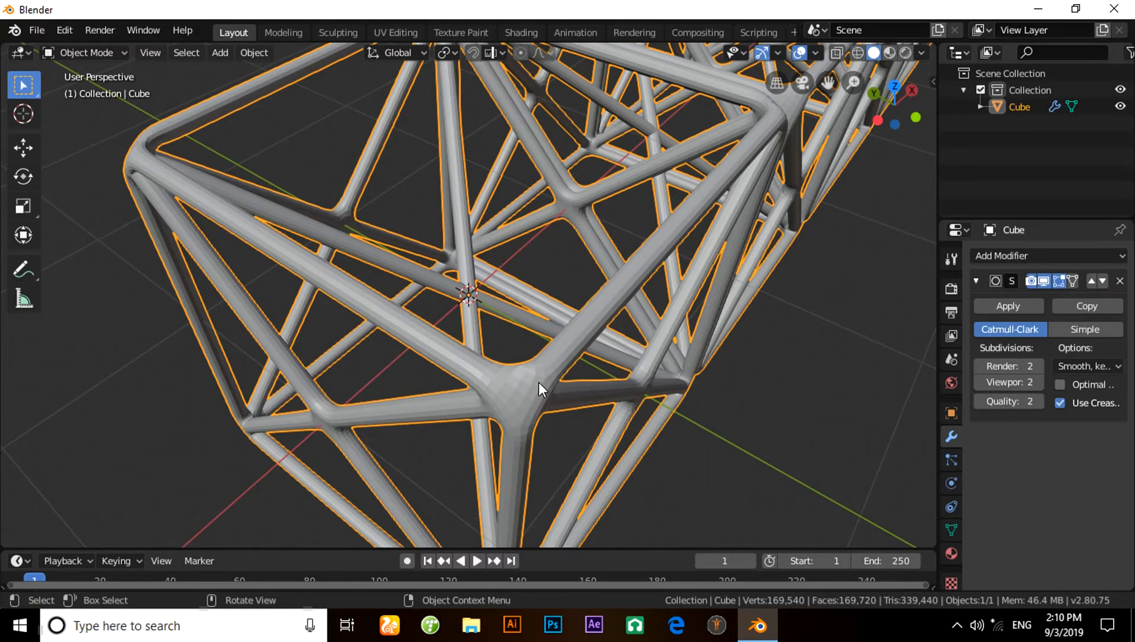
{"action": "right_click", "coordinate": [538, 381]}
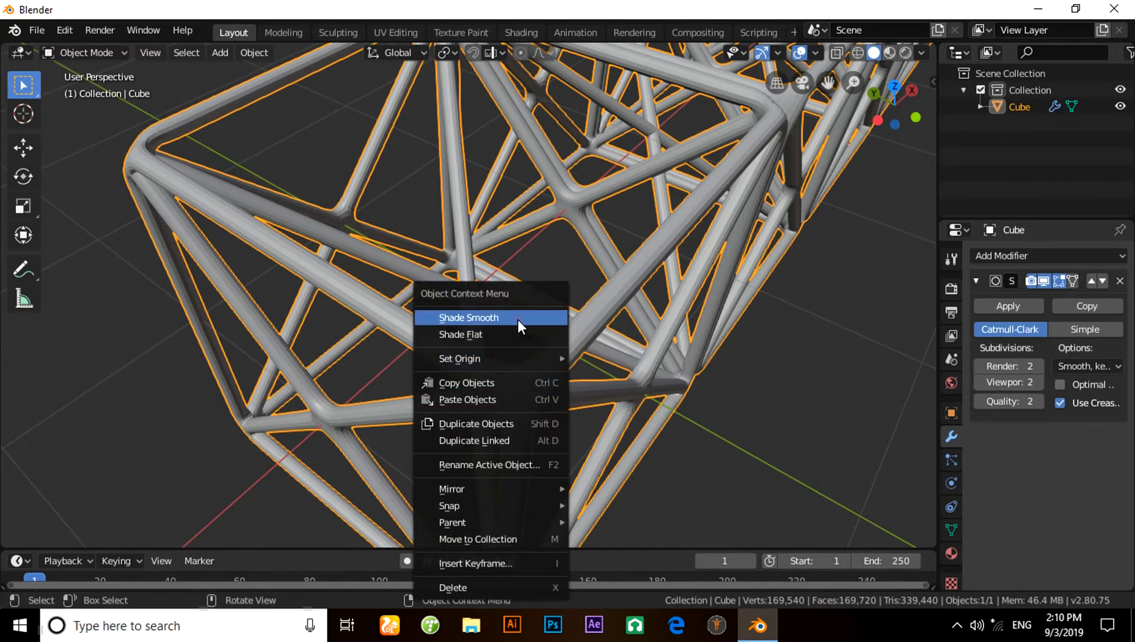
{"action": "mouse_move", "coordinate": [696, 379]}
{"action": "middle_mouse_down"}
{"action": "mouse_move", "coordinate": [671, 401]}
{"action": "mouse_move", "coordinate": [711, 358]}
{"action": "mouse_move", "coordinate": [708, 346]}
{"action": "mouse_move", "coordinate": [690, 387]}
{"action": "middle_mouse_up"}
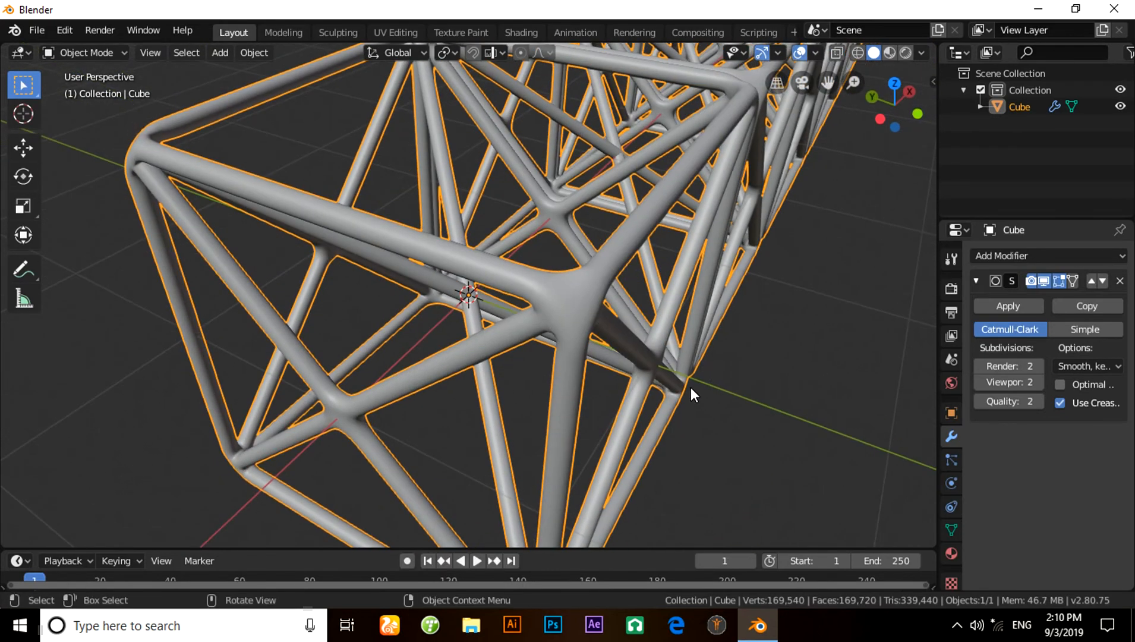